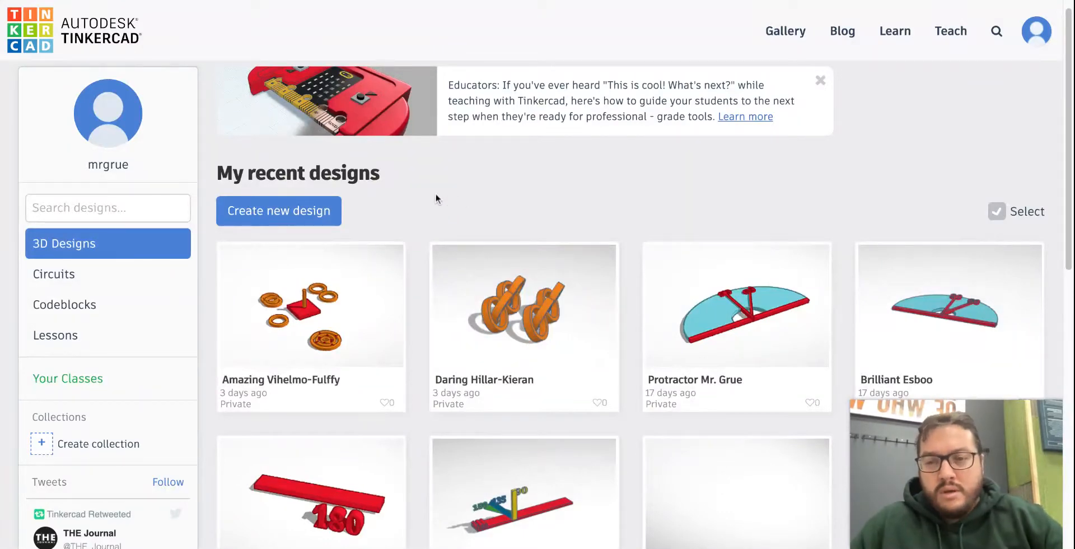
# - Create a new 3D design and place a solid red box near the middle of the workplane
pyautogui.click(335, 210)
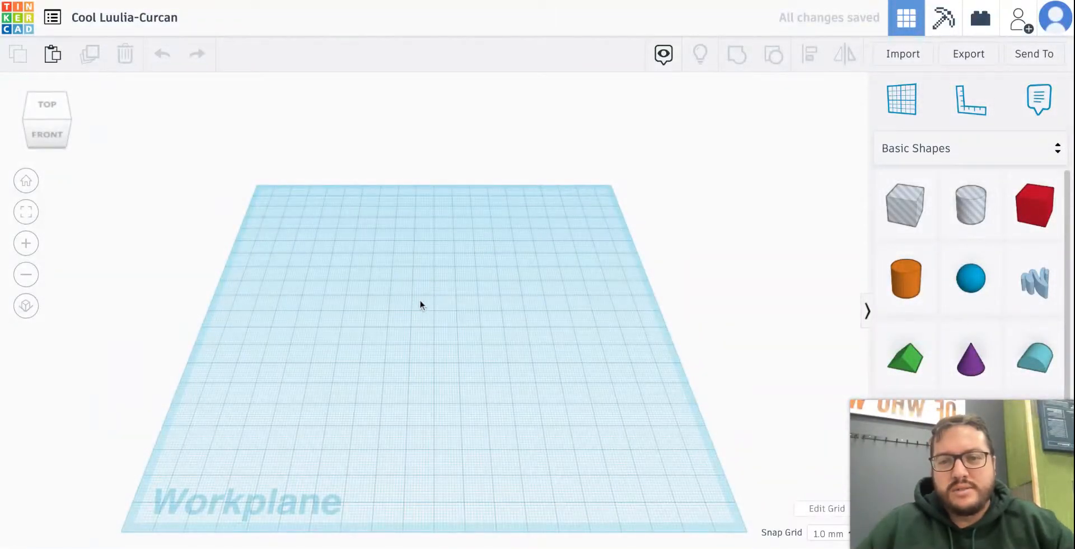
pyautogui.scroll(-4, 424, 306)
pyautogui.scroll(4, 424, 307)
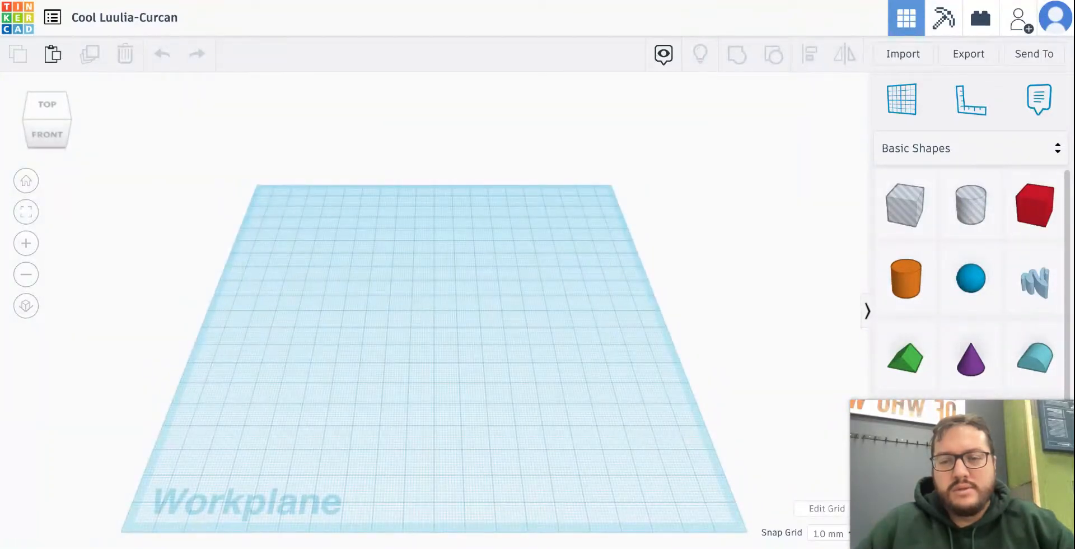
pyautogui.scroll(2, 722, 241)
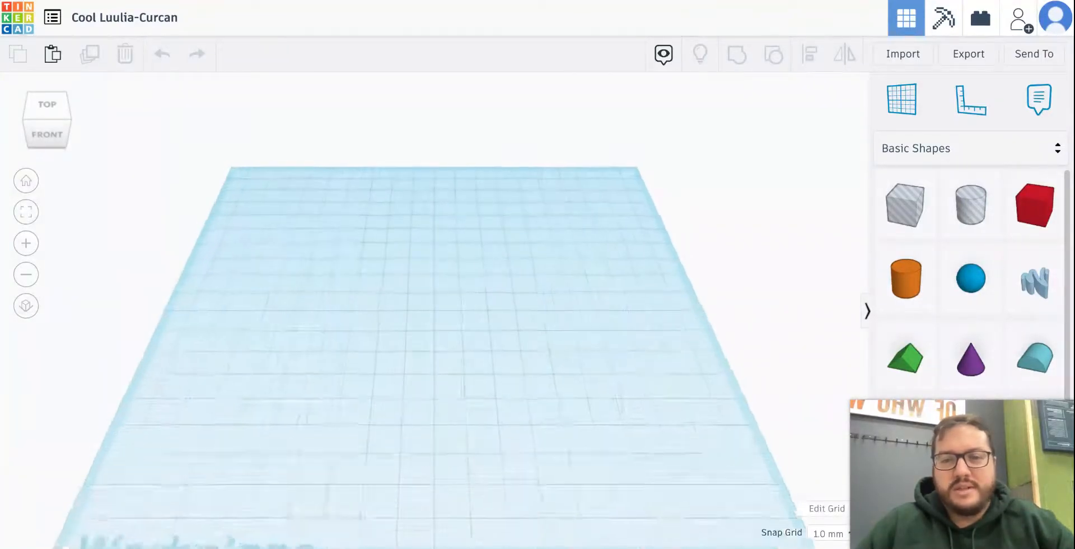
pyautogui.moveTo(1036, 217); pyautogui.dragTo(416, 299)
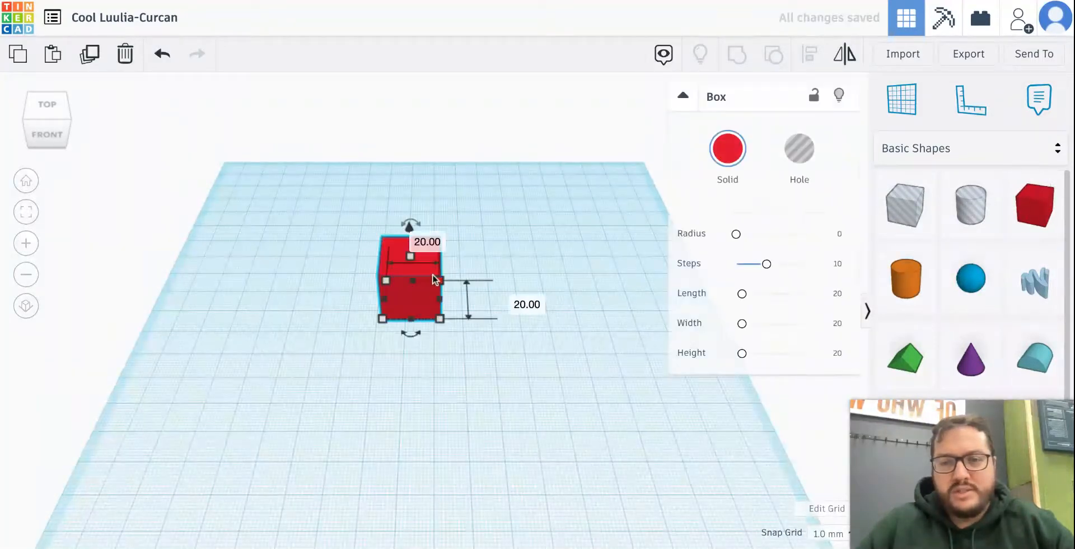
# - Flatten the red box to a height of 5 mm and set its length and width to 25 mm
pyautogui.scroll(3, 466, 244)
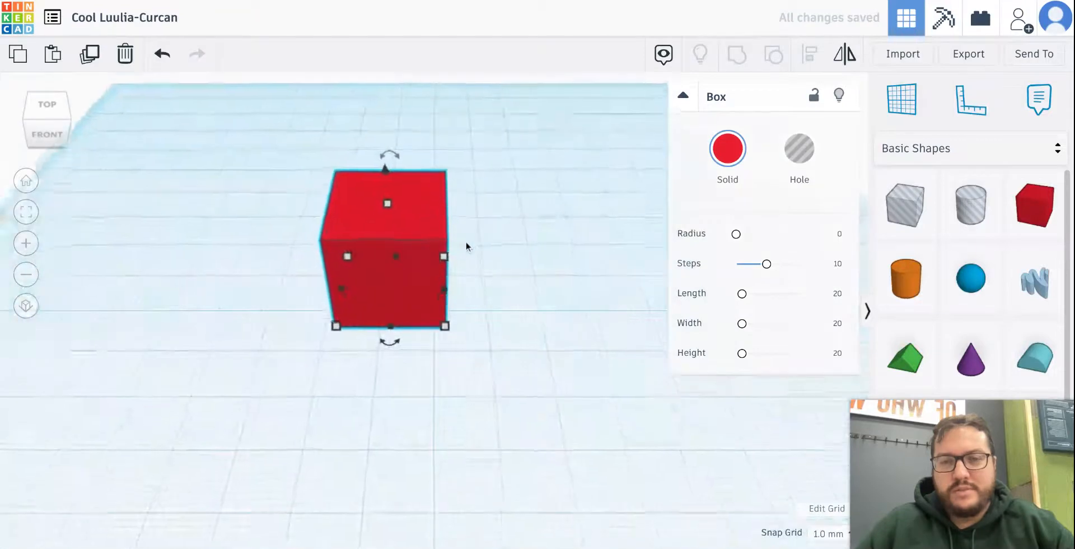
pyautogui.moveTo(389, 202); pyautogui.dragTo(391, 269)
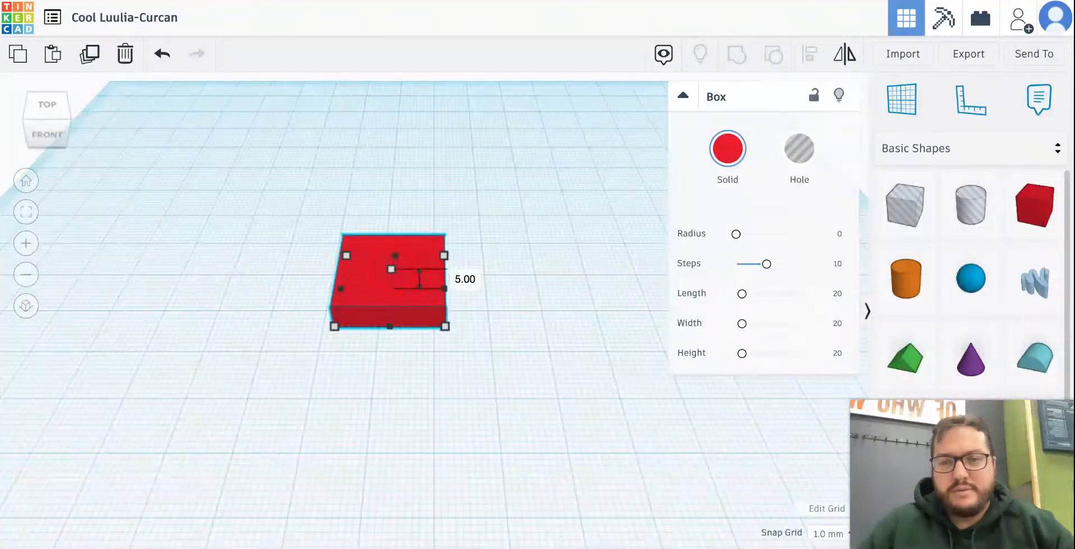
pyautogui.moveTo(450, 335); pyautogui.dragTo(482, 342)
pyautogui.click(414, 403)
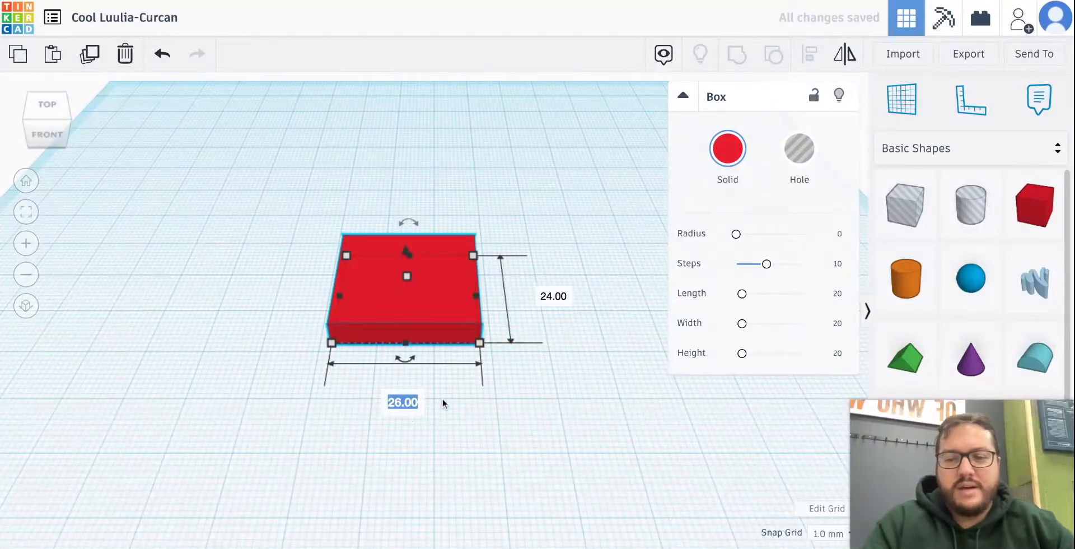
pyautogui.write('25')
pyautogui.press('Return')
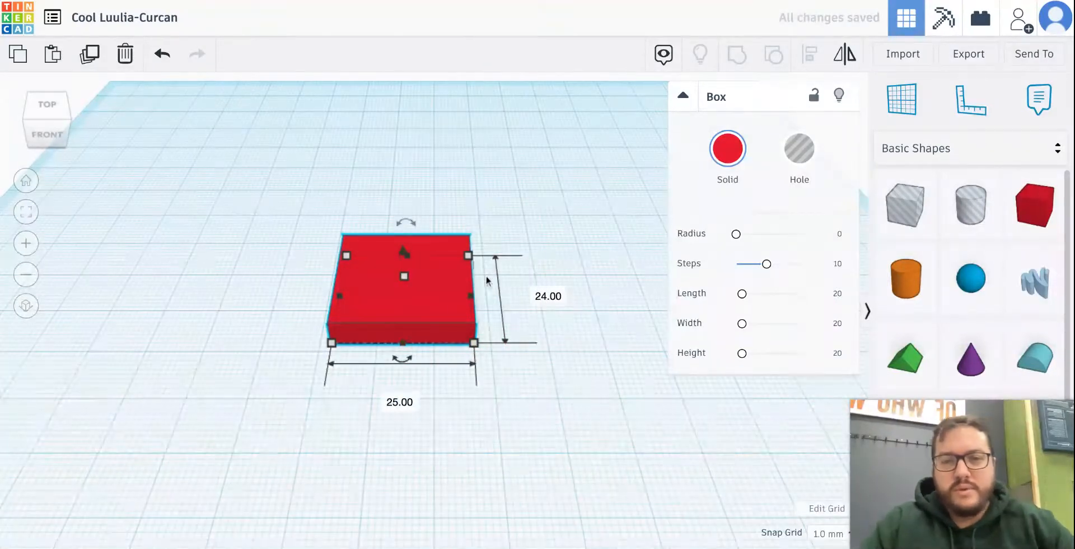
pyautogui.click(549, 297)
pyautogui.write('25')
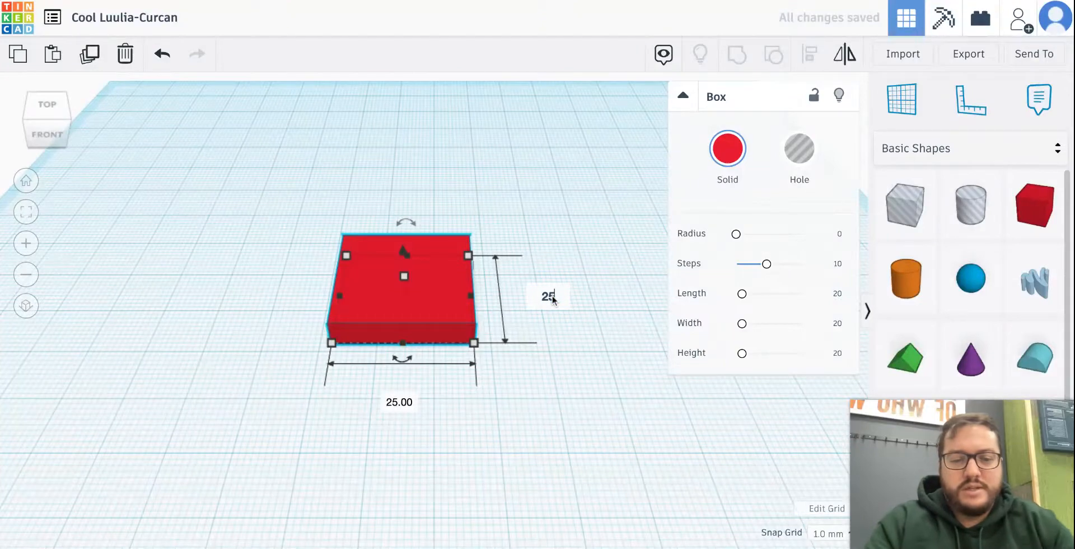
pyautogui.press('Return')
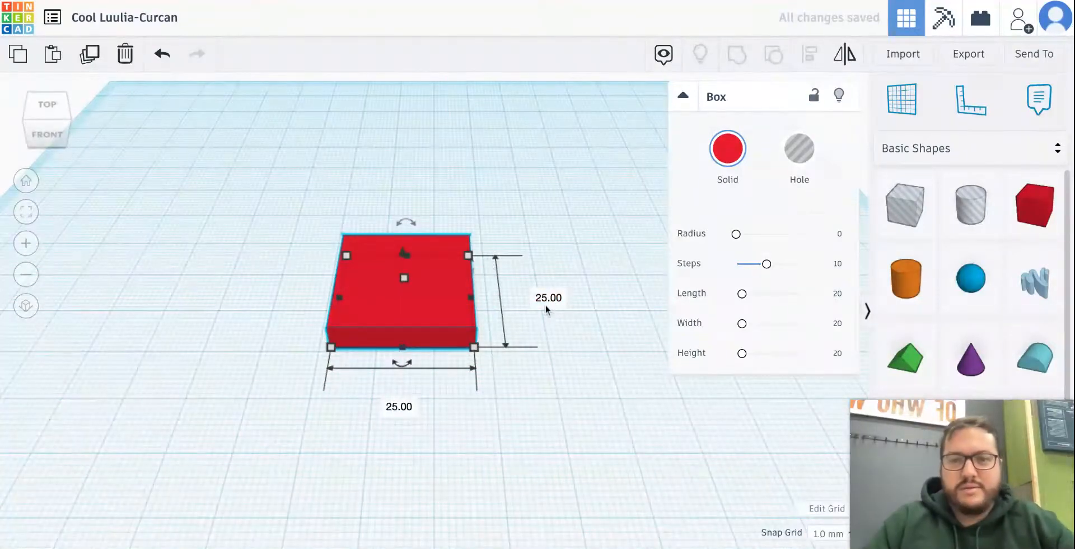
pyautogui.click(547, 371)
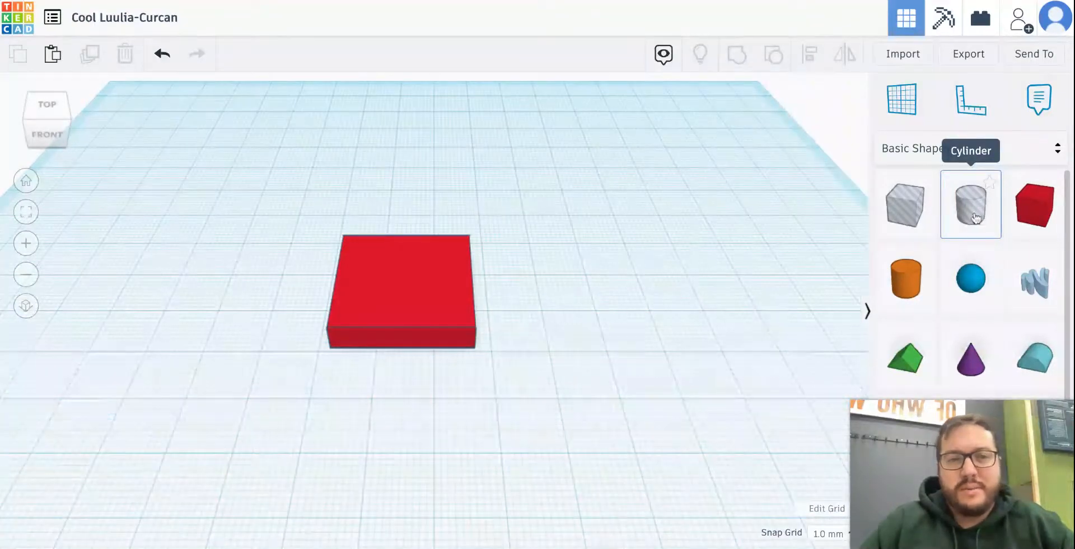
# - Place a cylinder hole on the red base and set its length and width to 3 mm
pyautogui.moveTo(981, 218); pyautogui.dragTo(395, 283)
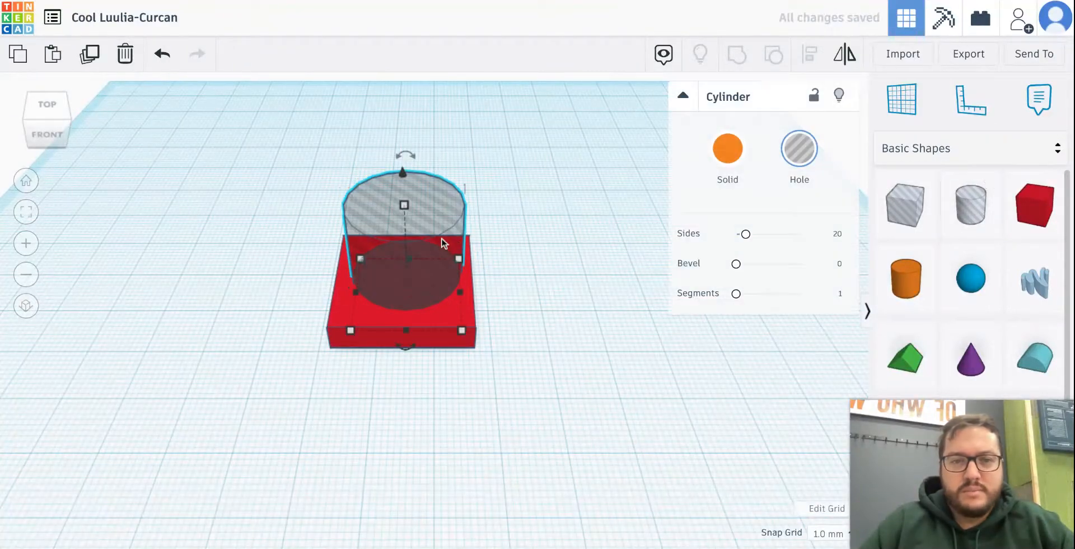
pyautogui.moveTo(468, 333)
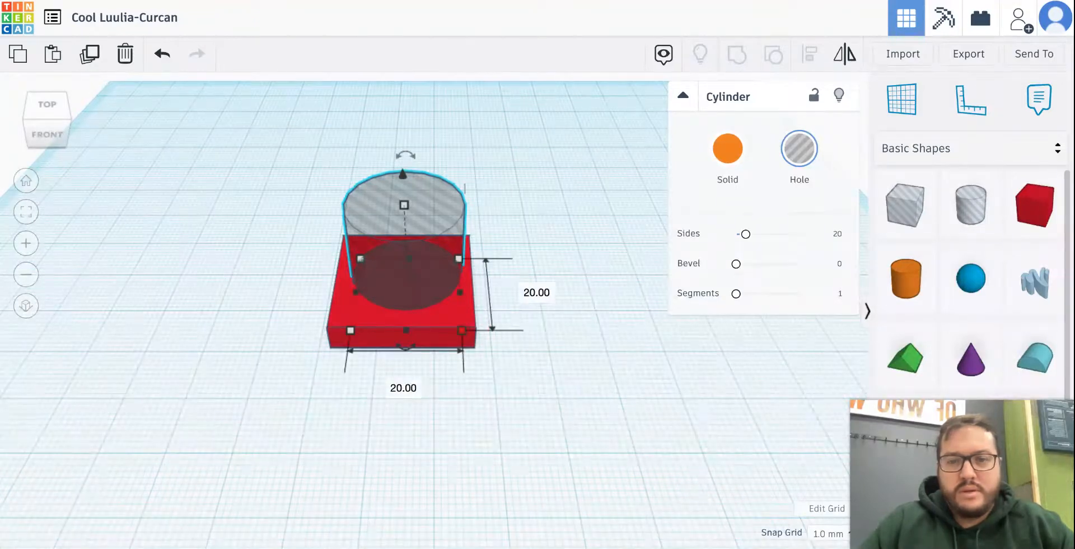
pyautogui.click(539, 294)
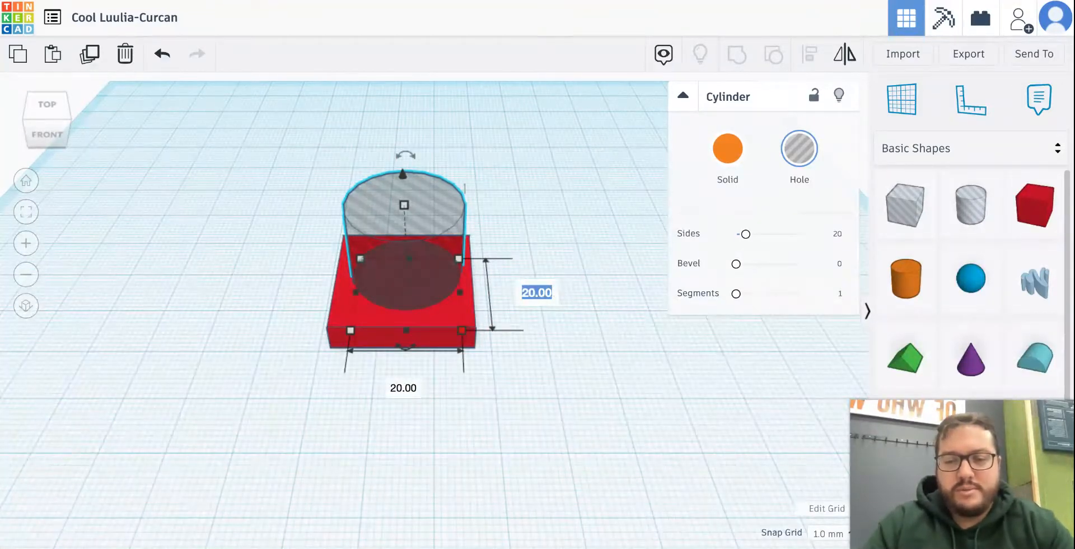
pyautogui.write('3')
pyautogui.press('Return')
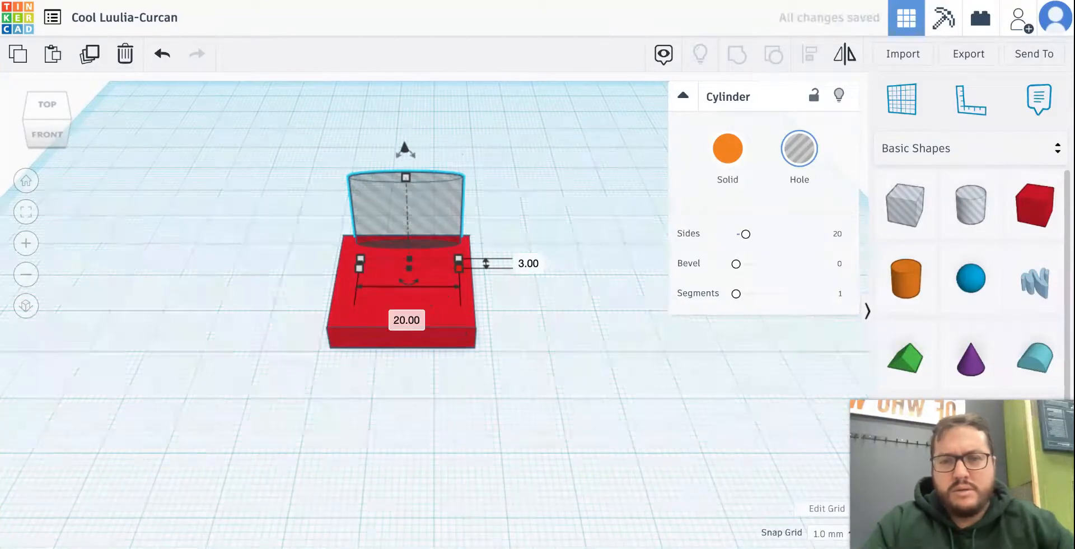
pyautogui.click(401, 327)
pyautogui.write('3')
pyautogui.press('Return')
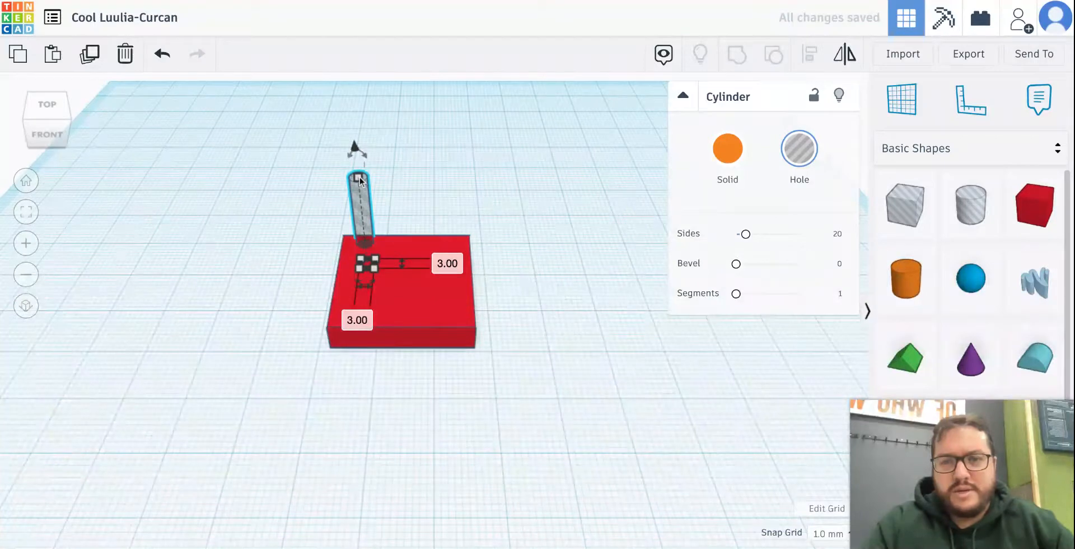
# - Move the thin cylinder hole to the centre of the red base
pyautogui.moveTo(368, 215); pyautogui.dragTo(410, 252)
pyautogui.moveTo(496, 355); pyautogui.dragTo(482, 399, button='right')
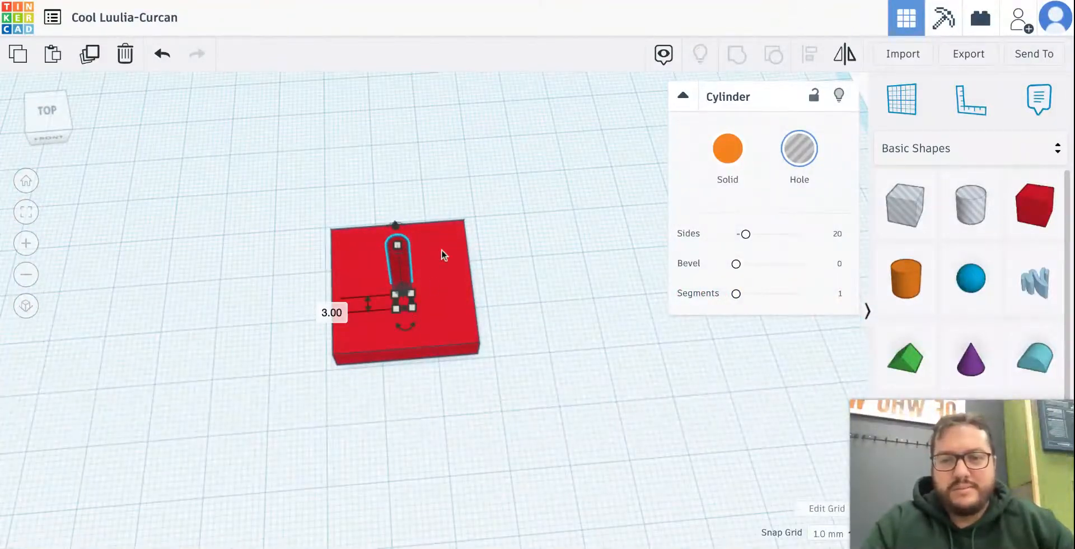
pyautogui.scroll(-3, 415, 272)
pyautogui.scroll(5, 416, 272)
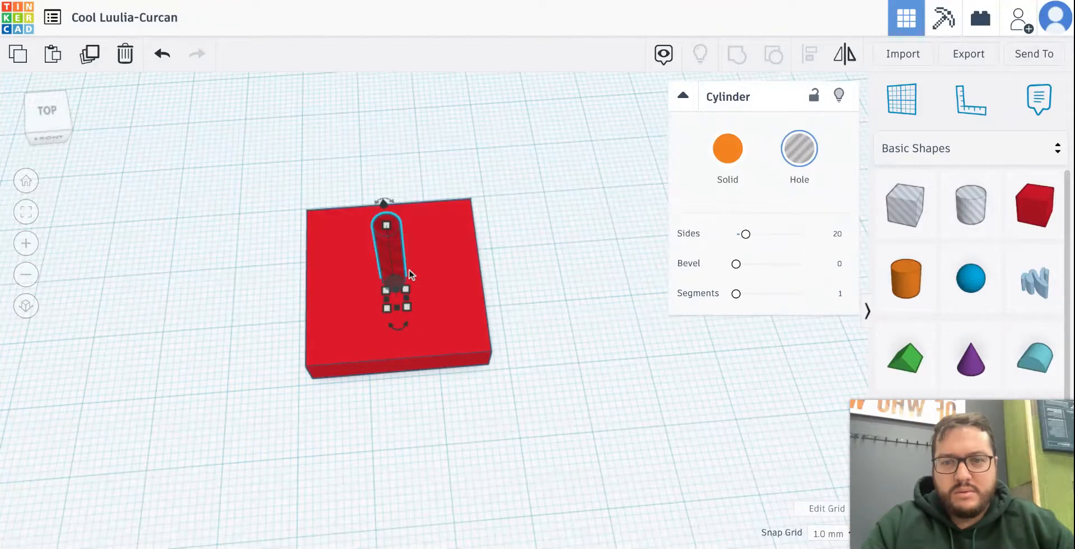
# - Group the red base with the cylinder hole to cut a round hole through its centre
pyautogui.click(429, 335)
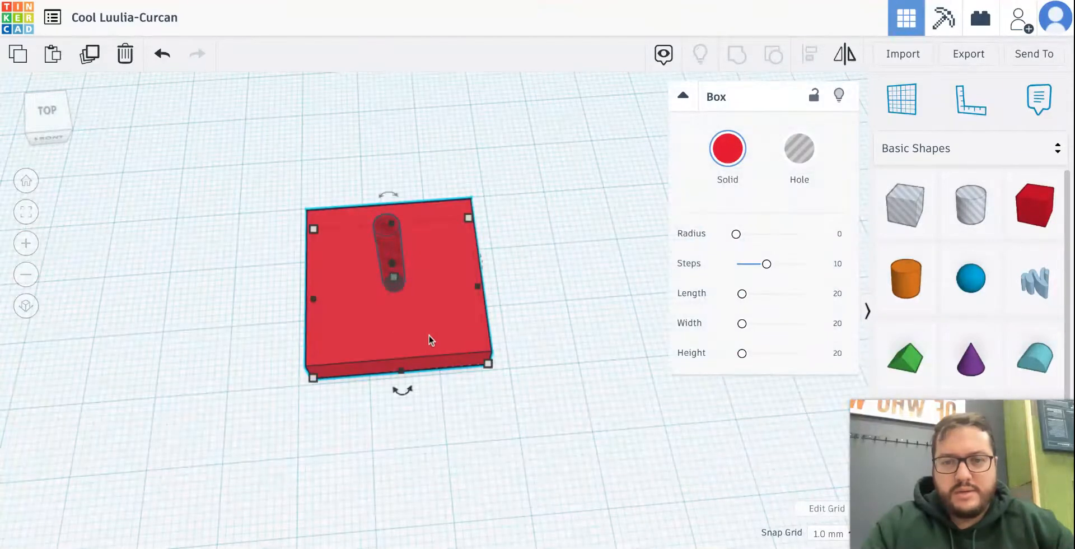
pyautogui.keyDown('shift'); pyautogui.click(394, 257); pyautogui.keyUp('shift')
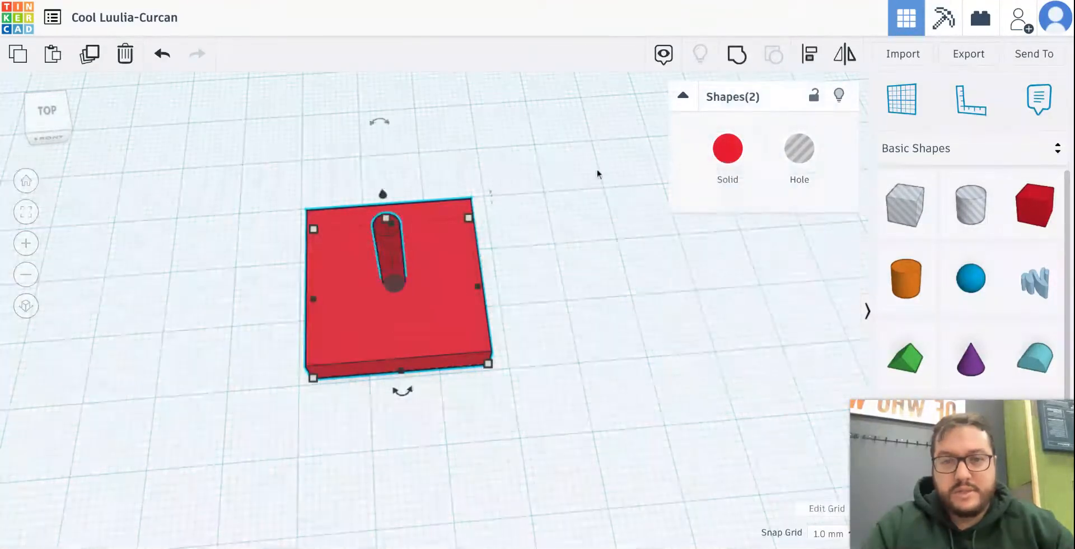
pyautogui.click(739, 63)
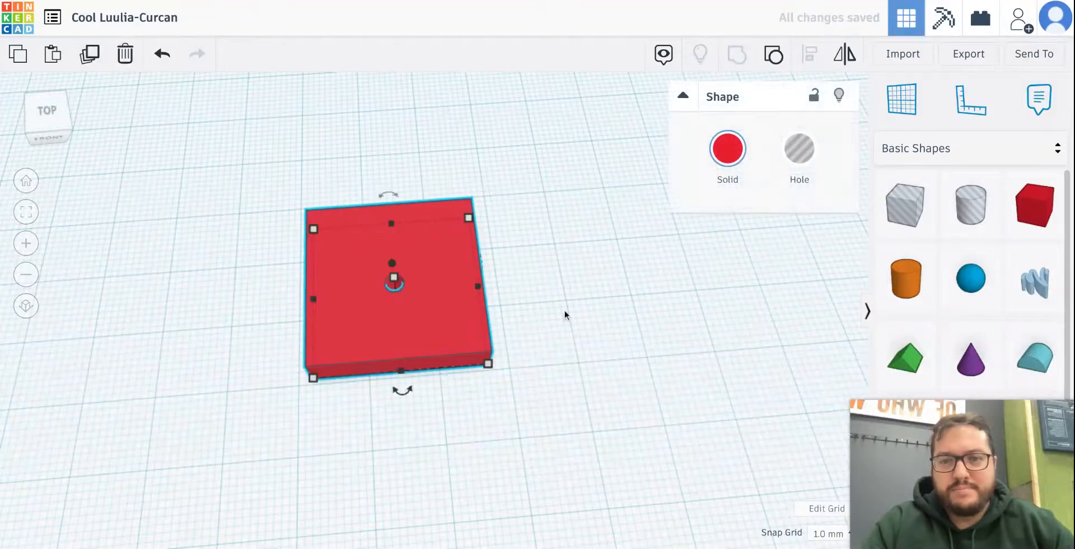
pyautogui.click(566, 271)
# - Place a solid orange cylinder on the red base and set its length and width to 3 mm
pyautogui.moveTo(535, 324); pyautogui.dragTo(517, 276, button='right')
pyautogui.moveTo(904, 294); pyautogui.dragTo(392, 269)
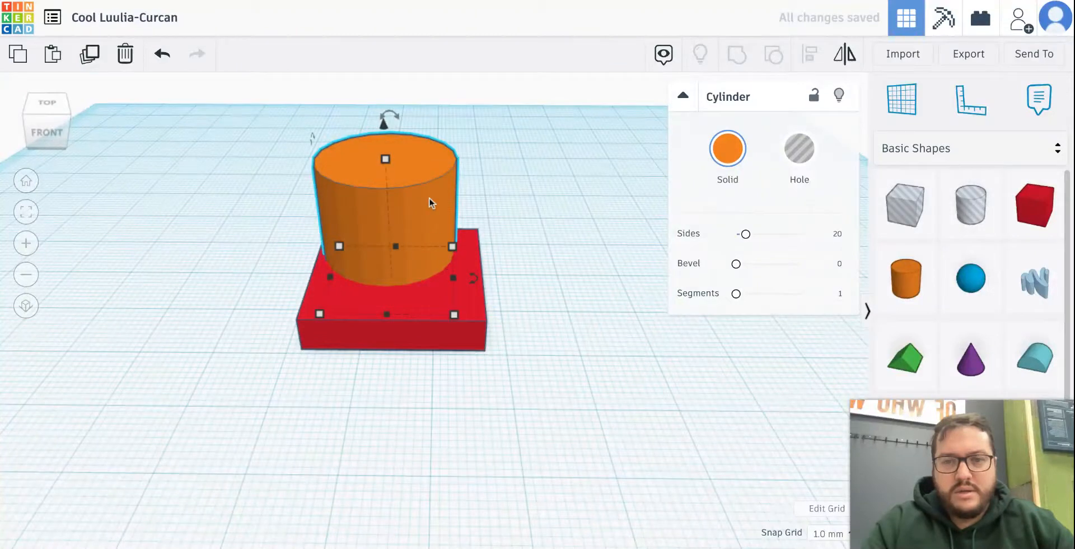
pyautogui.click(528, 280)
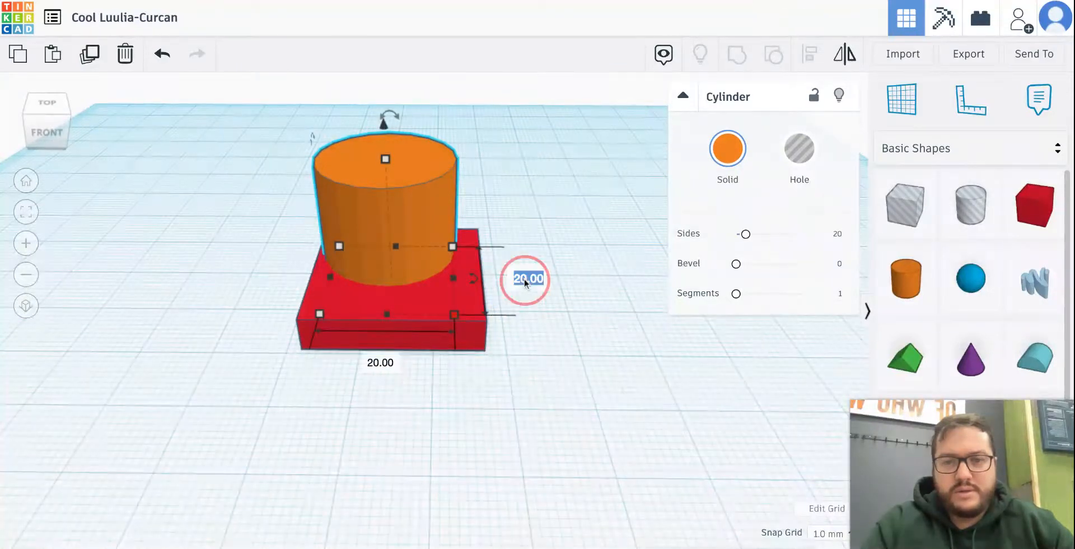
pyautogui.write('3')
pyautogui.press('Tab')
pyautogui.write('3')
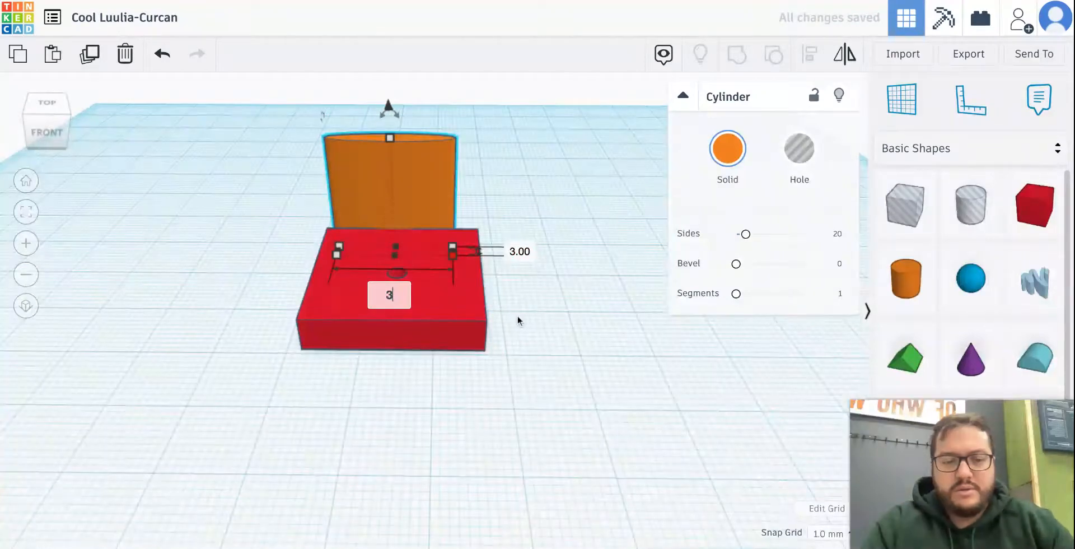
pyautogui.press('Return')
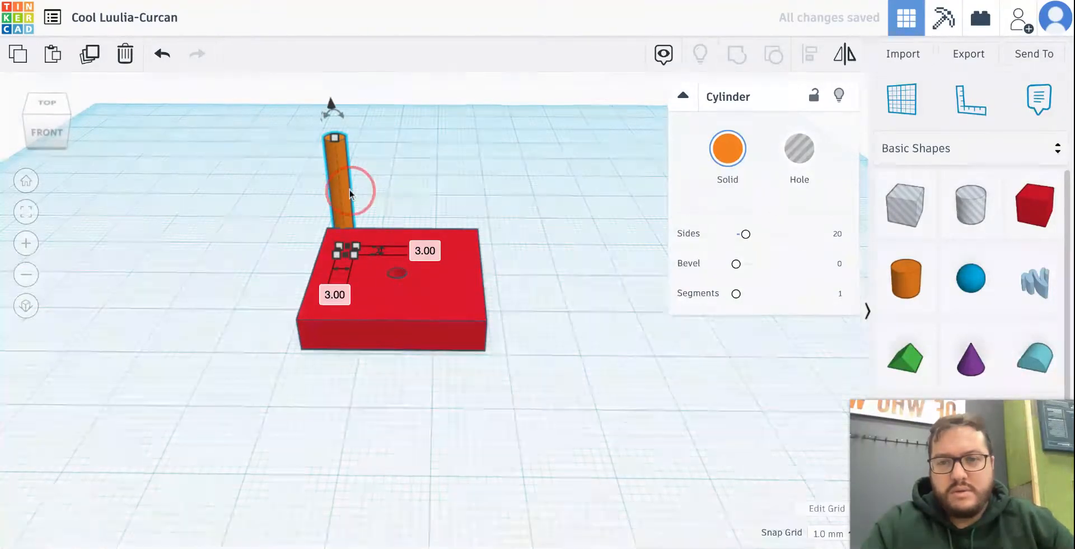
# - Move the thin orange cylinder into the hole at the centre of the red base
pyautogui.moveTo(341, 166); pyautogui.dragTo(397, 209)
pyautogui.click(324, 412)
pyautogui.moveTo(253, 362); pyautogui.dragTo(379, 190, button='right')
# - Set the height of the orange cylinder to 25 mm
pyautogui.click(390, 195)
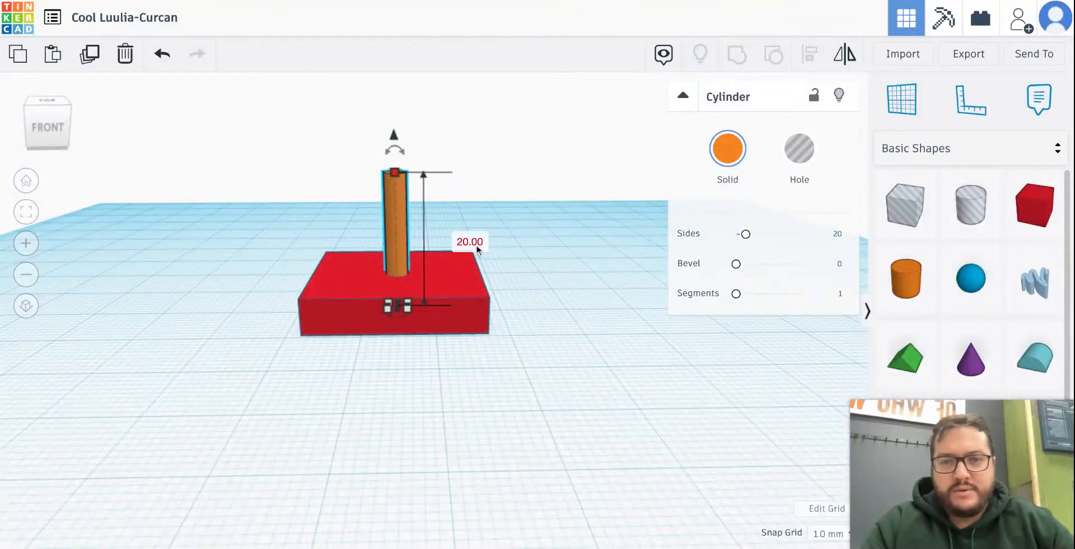
pyautogui.click(470, 242)
pyautogui.write('25')
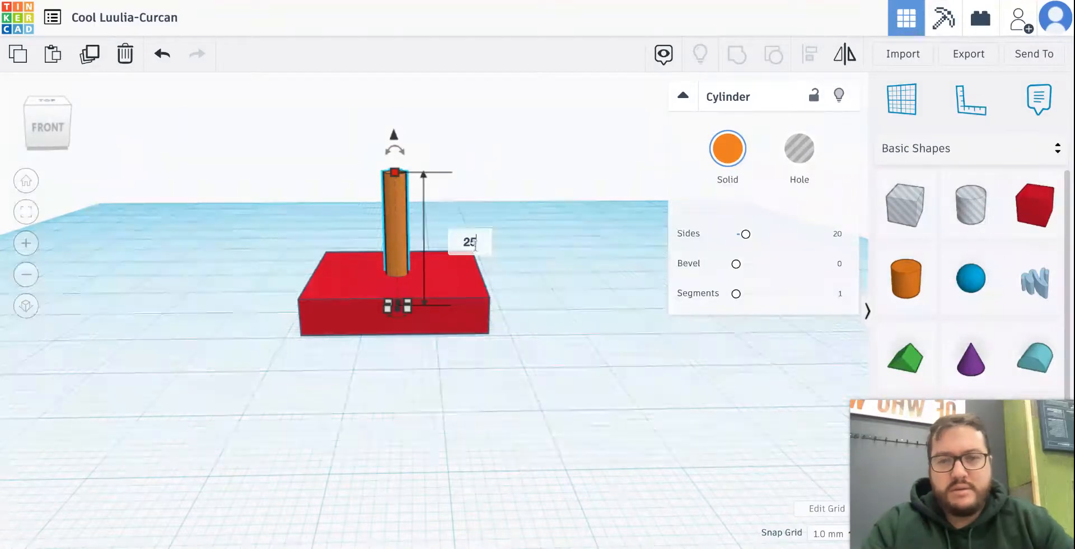
pyautogui.press('Return')
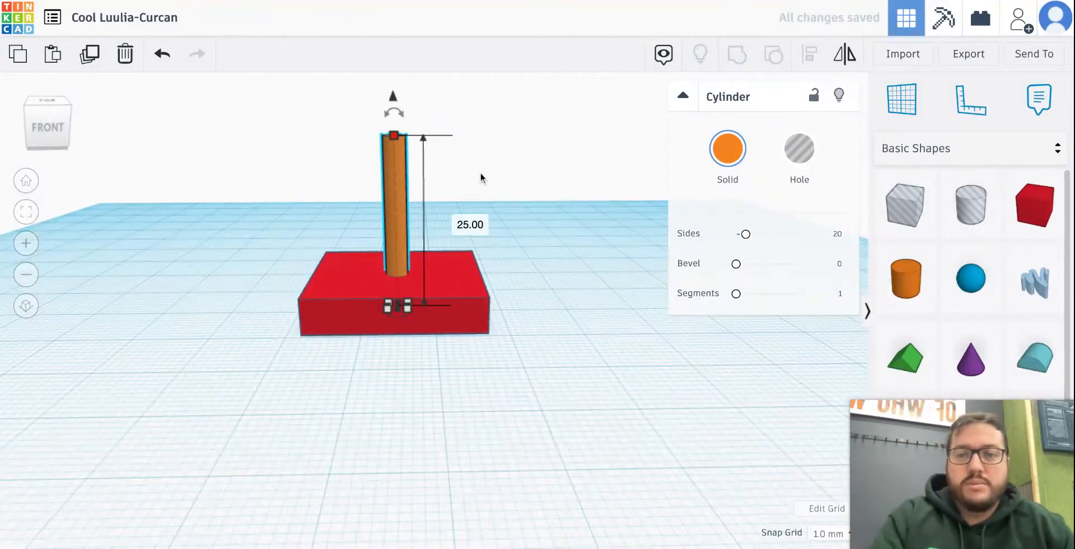
pyautogui.click(347, 395)
# - Place a solid tube from the basic shapes on the workplane beside the red base
pyautogui.moveTo(351, 408); pyautogui.dragTo(344, 472, button='right')
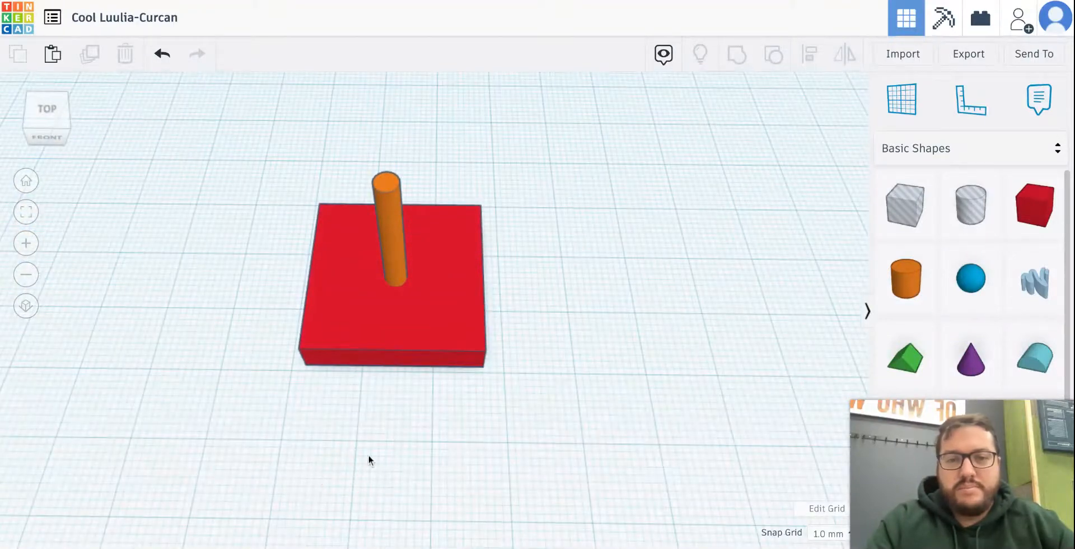
pyautogui.scroll(-4, 375, 448)
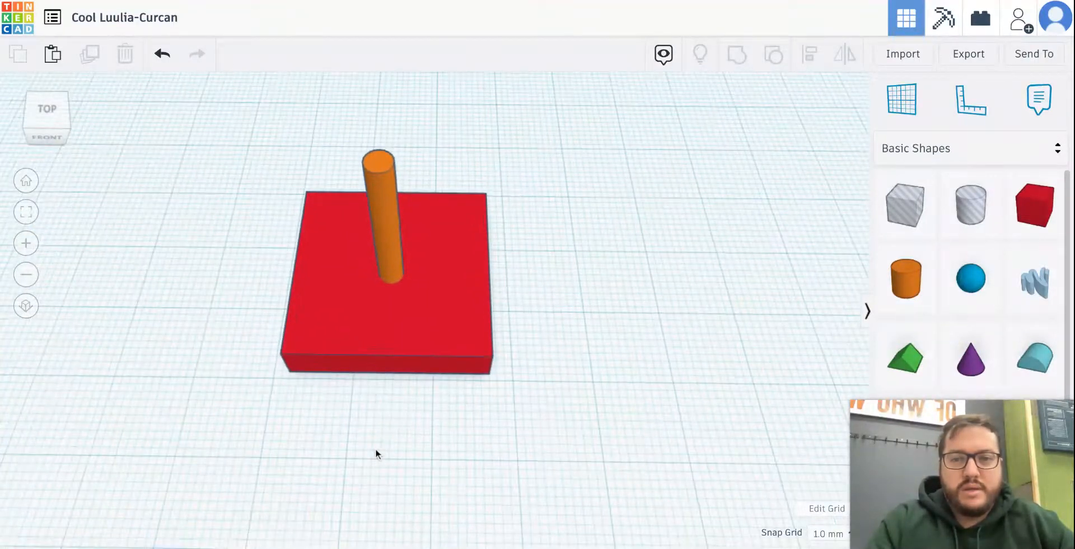
pyautogui.moveTo(375, 449); pyautogui.dragTo(419, 438, button='right')
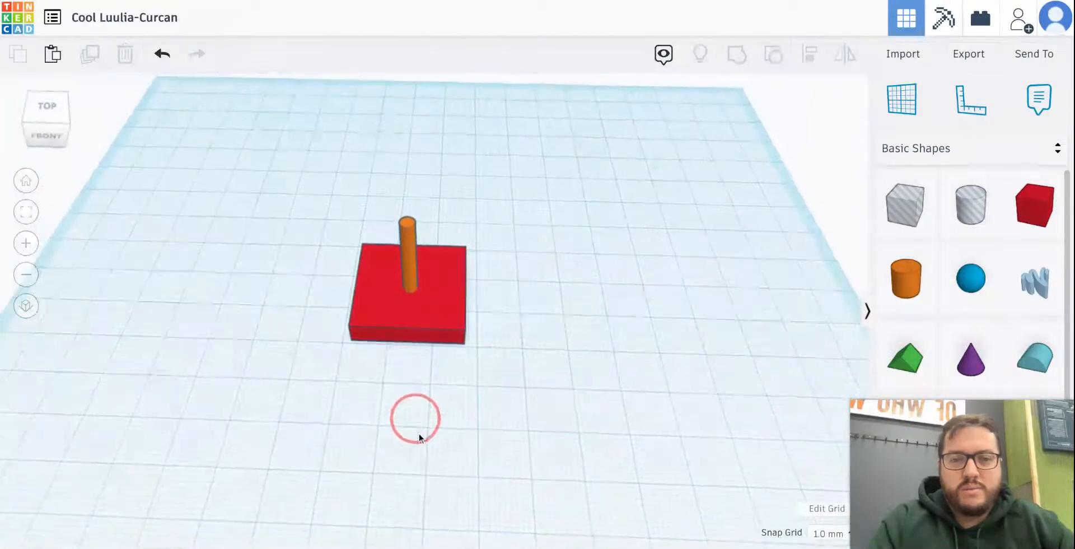
pyautogui.scroll(-2, 979, 322)
pyautogui.scroll(-5, 978, 321)
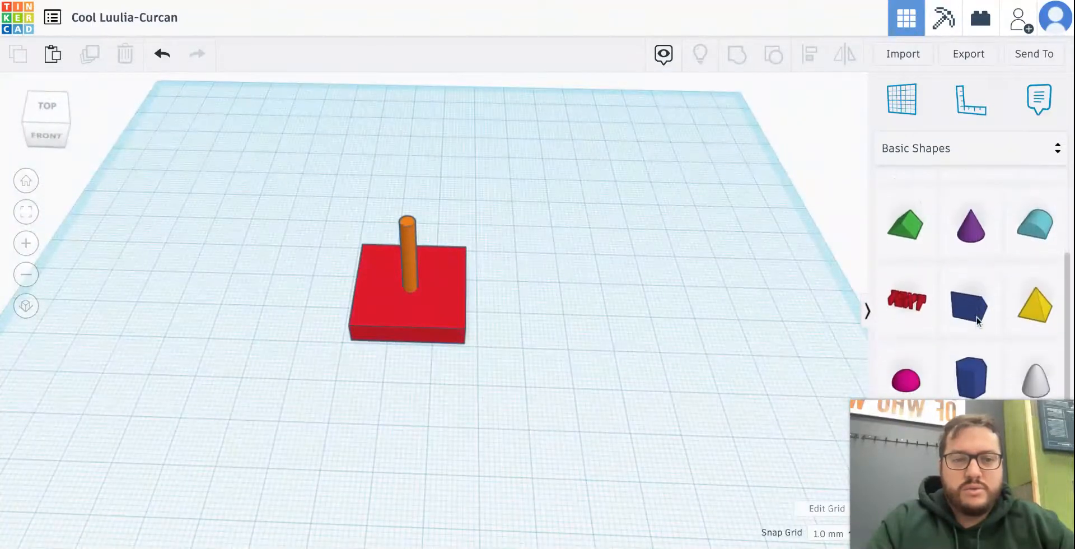
pyautogui.scroll(1, 977, 325)
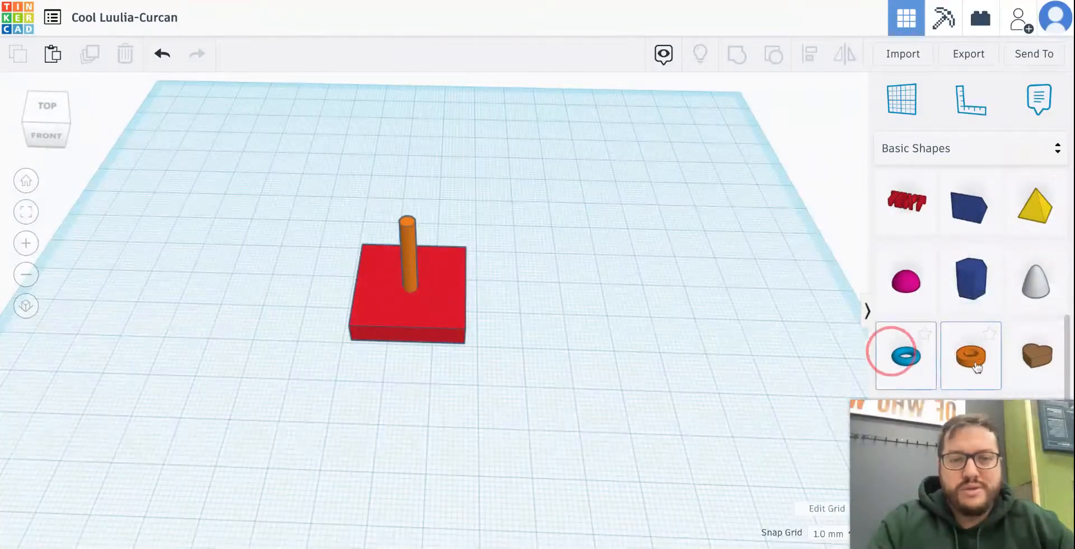
pyautogui.moveTo(978, 367); pyautogui.dragTo(599, 336)
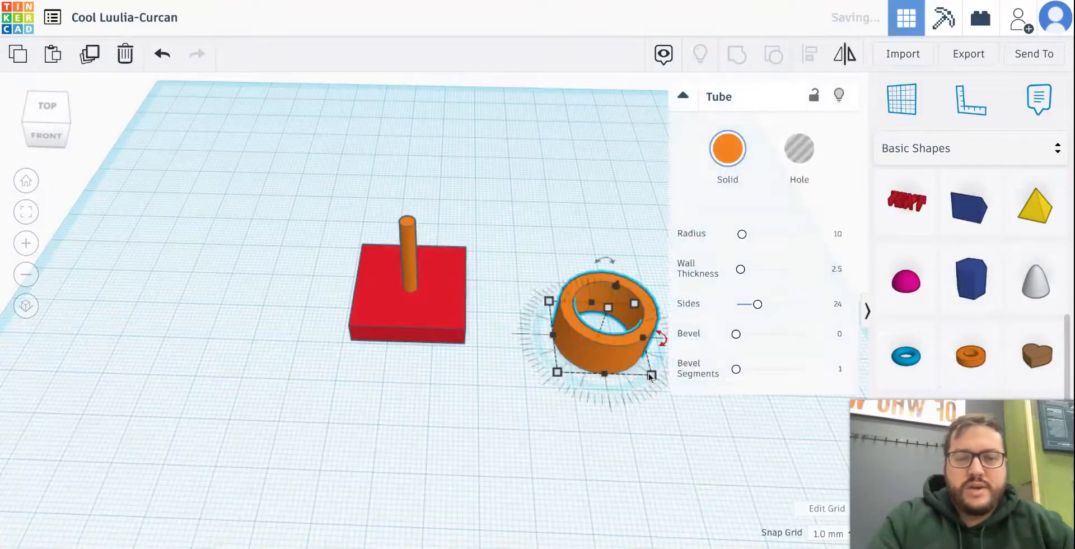
# - Flatten the orange tube beside the red base to a height of about 2 mm
pyautogui.click(620, 459)
pyautogui.click(609, 306)
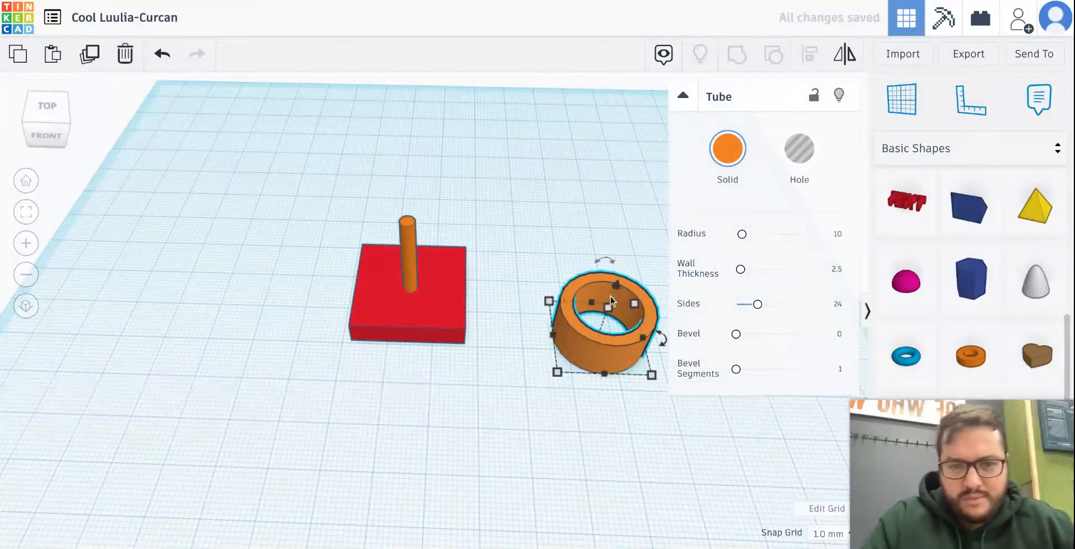
pyautogui.moveTo(609, 306); pyautogui.dragTo(613, 315)
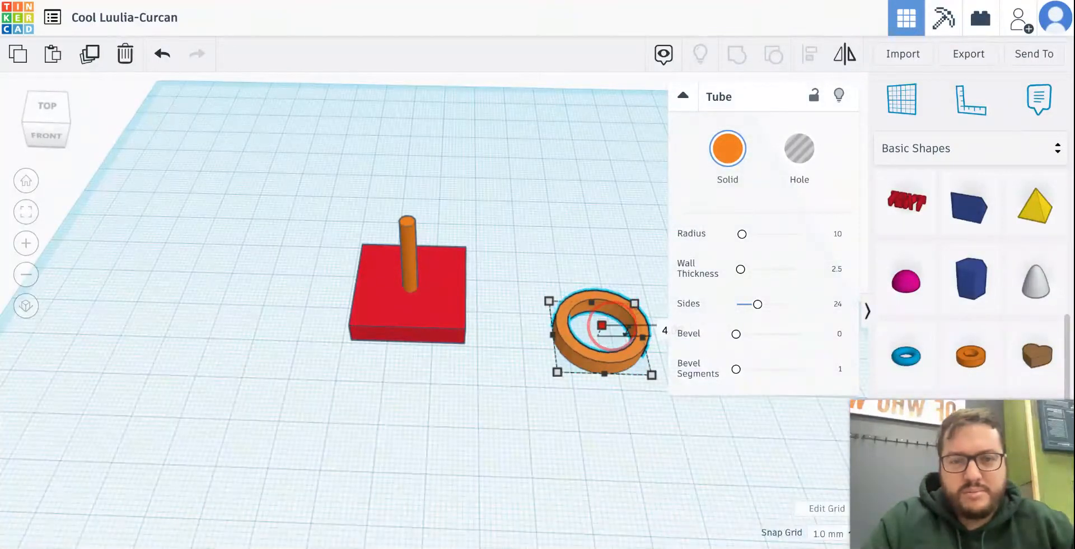
pyautogui.click(609, 436)
pyautogui.moveTo(660, 418); pyautogui.dragTo(639, 352, button='right')
pyautogui.click(640, 352)
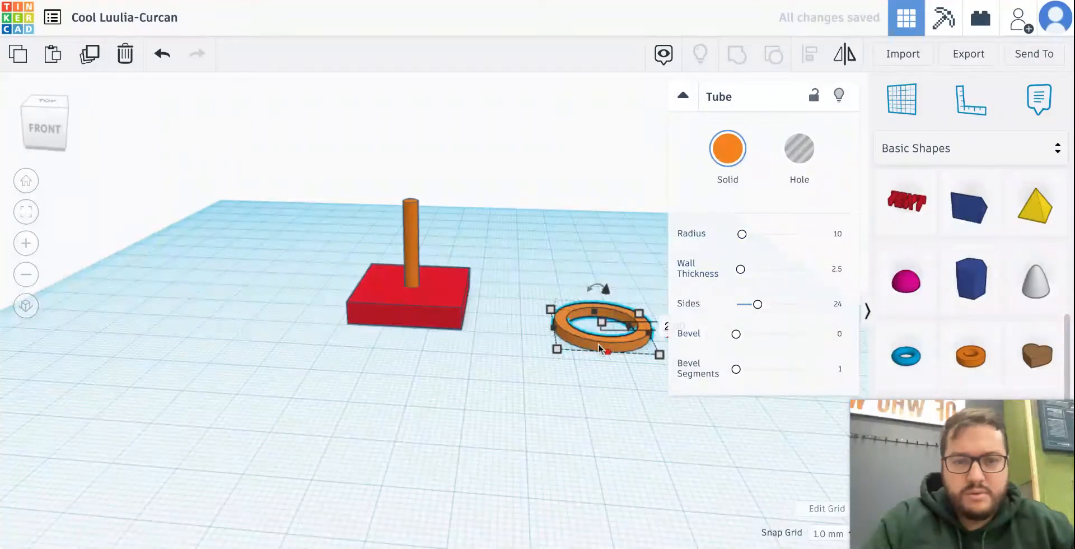
# - Move the orange tube about 17 mm left and 29 mm forward, and set its height to 3 mm
pyautogui.moveTo(599, 349); pyautogui.dragTo(529, 443)
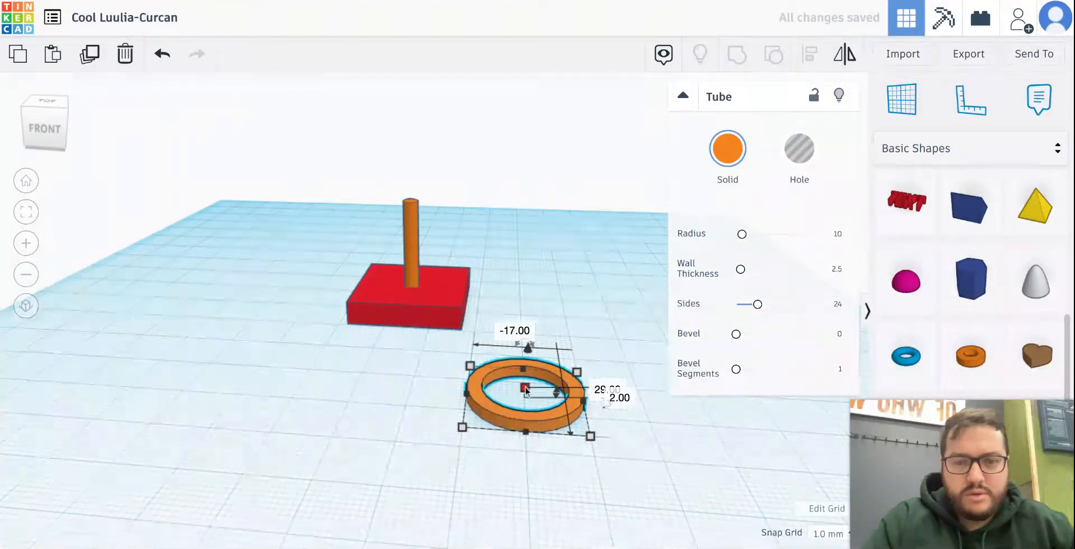
pyautogui.click(617, 396)
pyautogui.write('3')
pyautogui.press('Return')
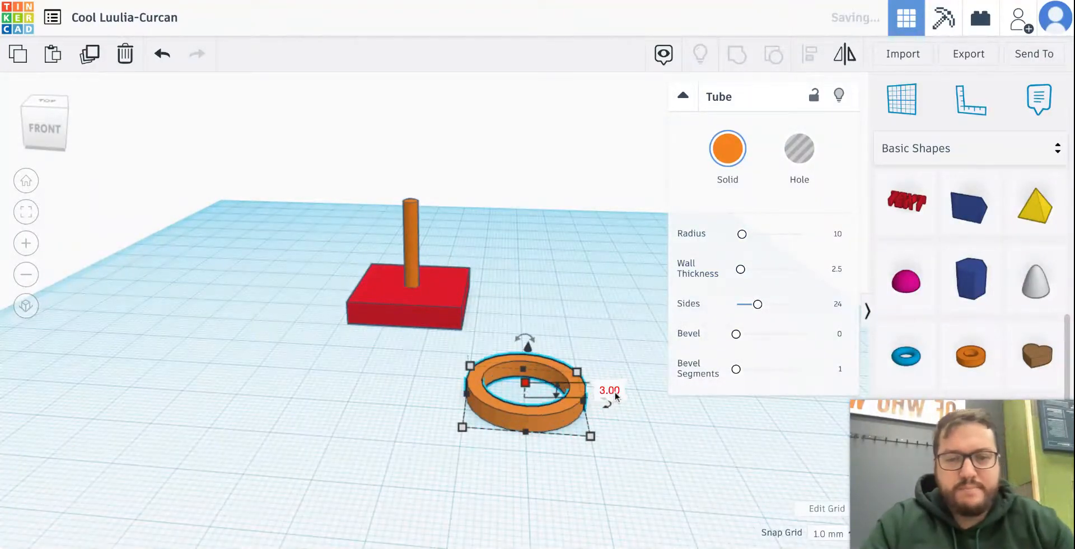
pyautogui.click(418, 441)
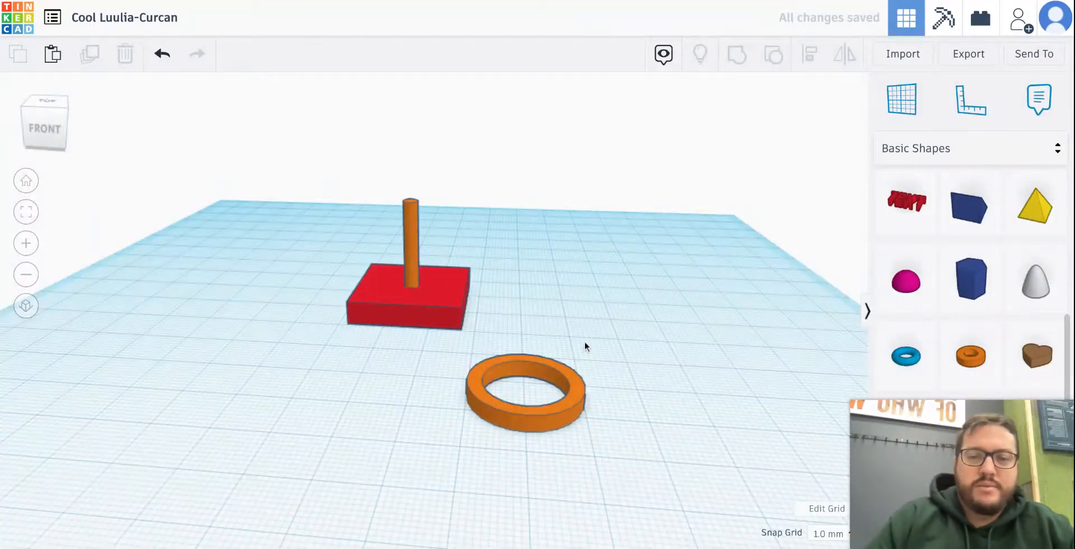
# - Set the wall thickness of the orange tube to 2
pyautogui.click(548, 416)
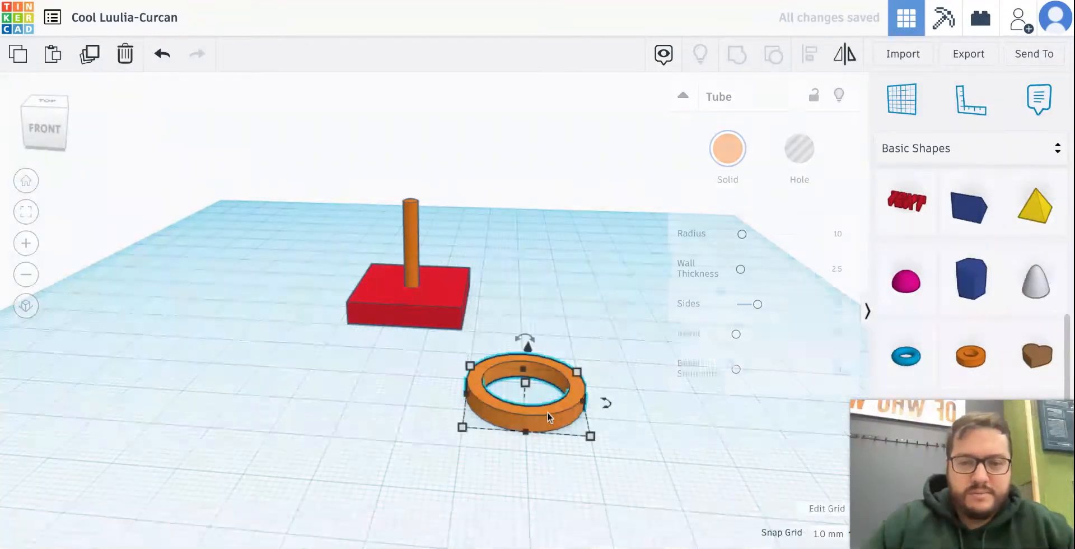
pyautogui.click(591, 436)
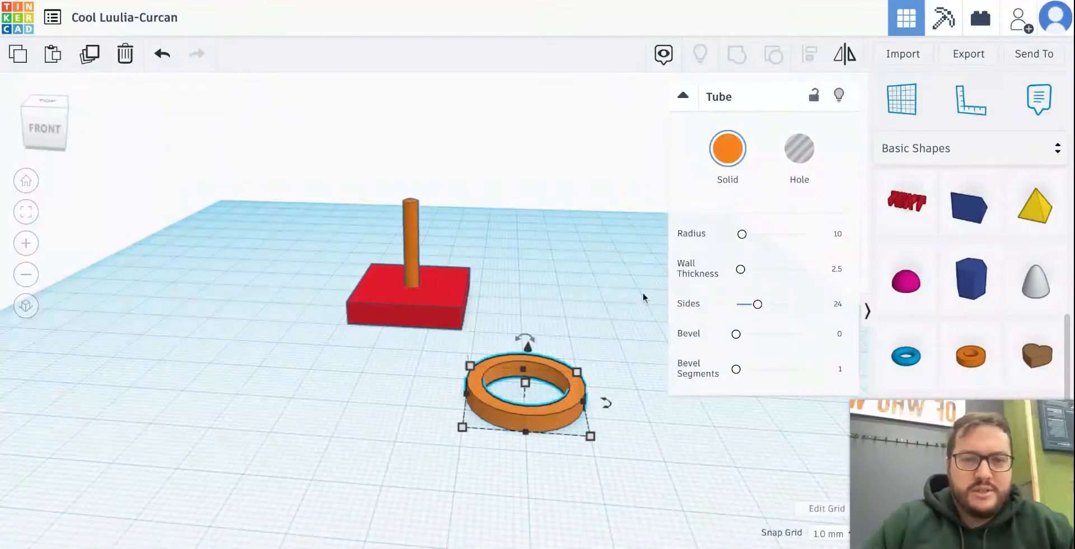
pyautogui.click(832, 270)
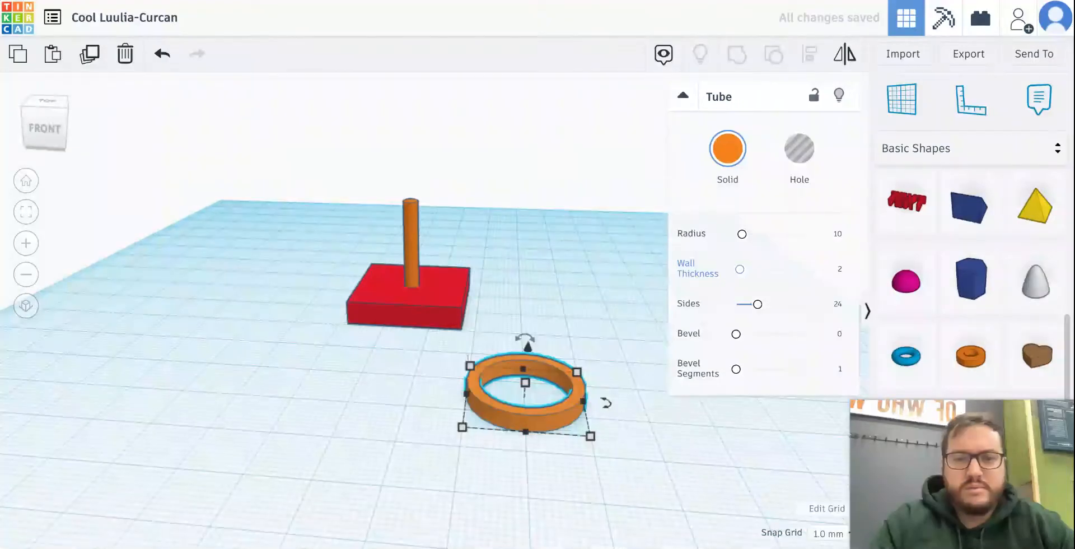
pyautogui.click(583, 458)
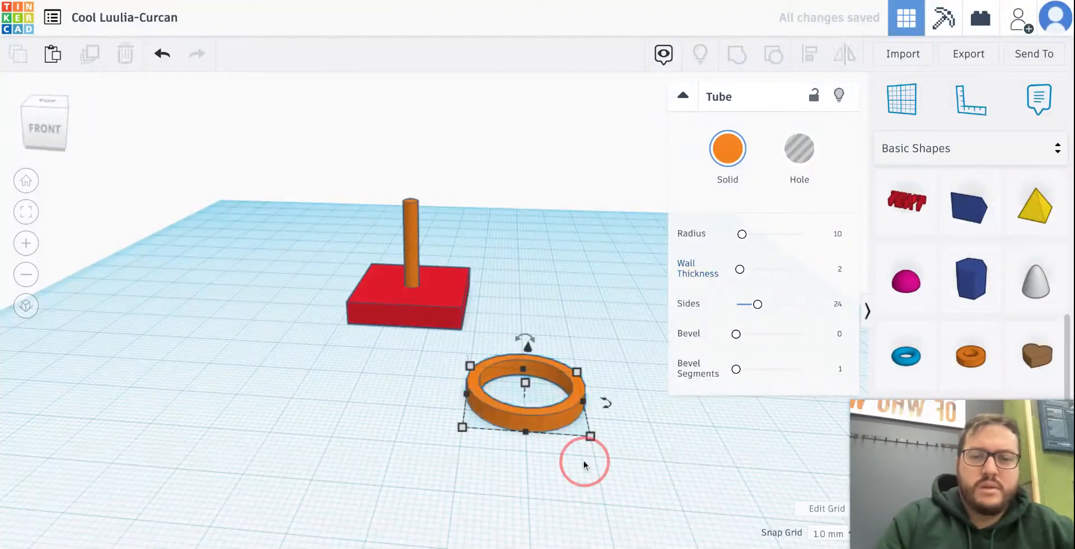
# - Move the orange ring about 10 mm farther away from the red base
pyautogui.click(571, 407)
pyautogui.moveTo(534, 472); pyautogui.dragTo(304, 495, button='right')
pyautogui.moveTo(296, 400)
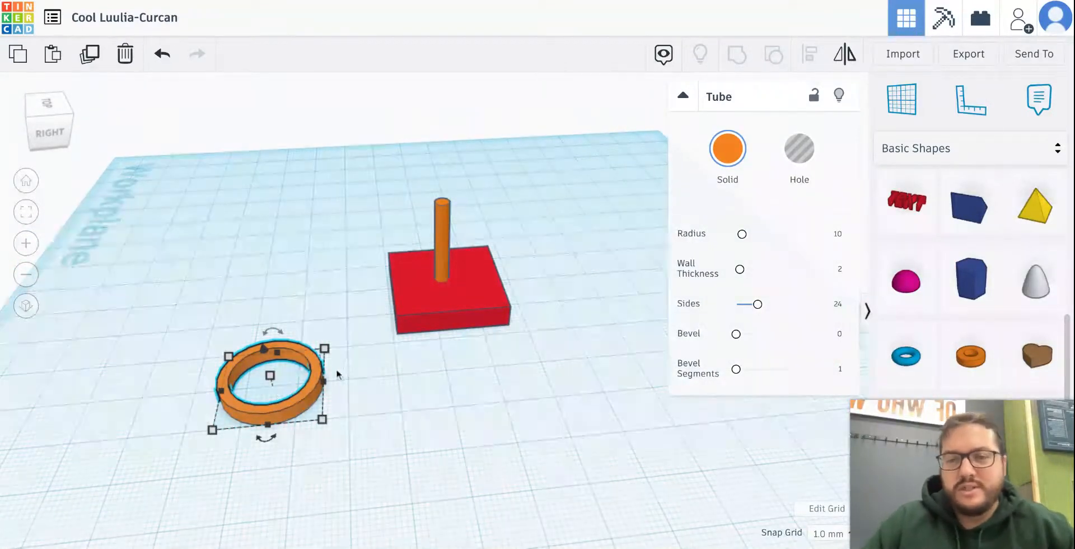
pyautogui.moveTo(290, 400); pyautogui.dragTo(267, 441)
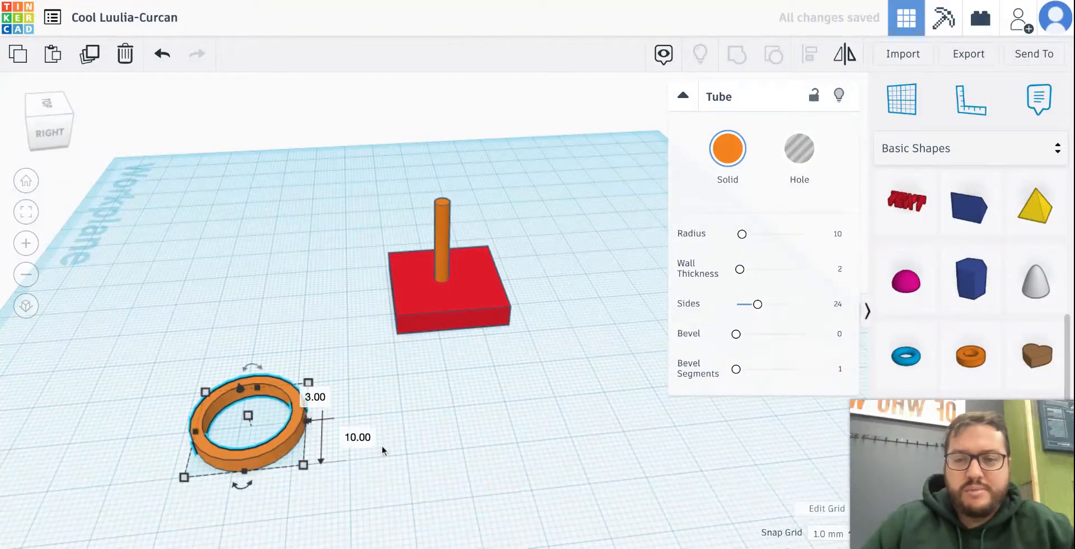
pyautogui.click(383, 449)
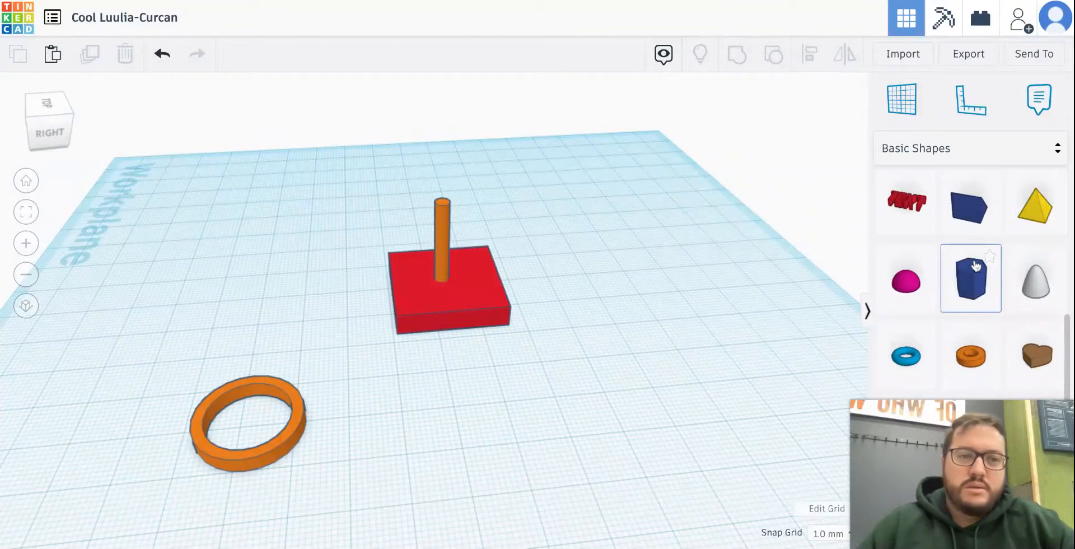
# - Place a solid sphere from the basic shapes beside the orange ring and set its height to 2 mm
pyautogui.scroll(5, 976, 266)
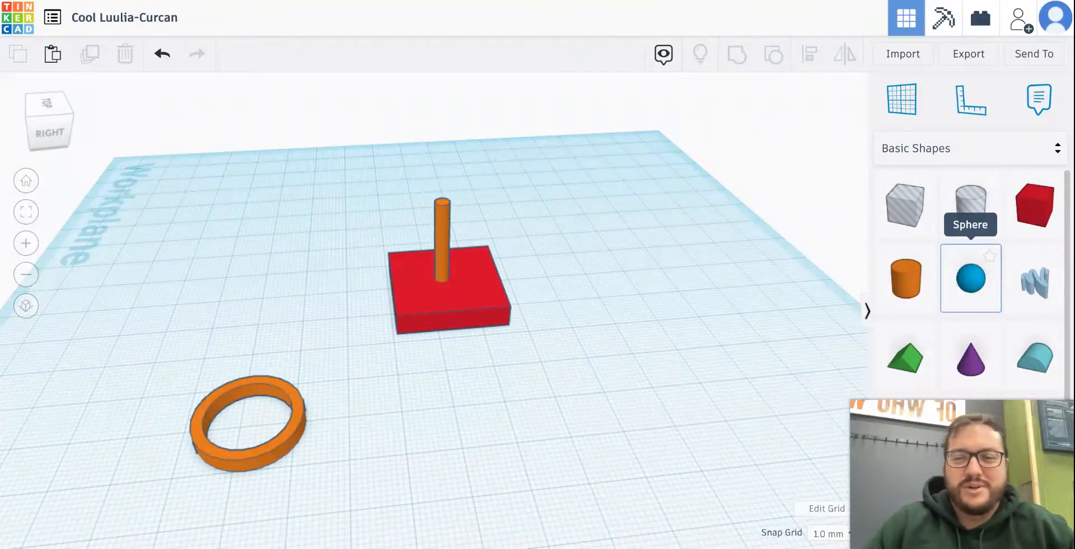
pyautogui.moveTo(972, 280); pyautogui.dragTo(336, 428)
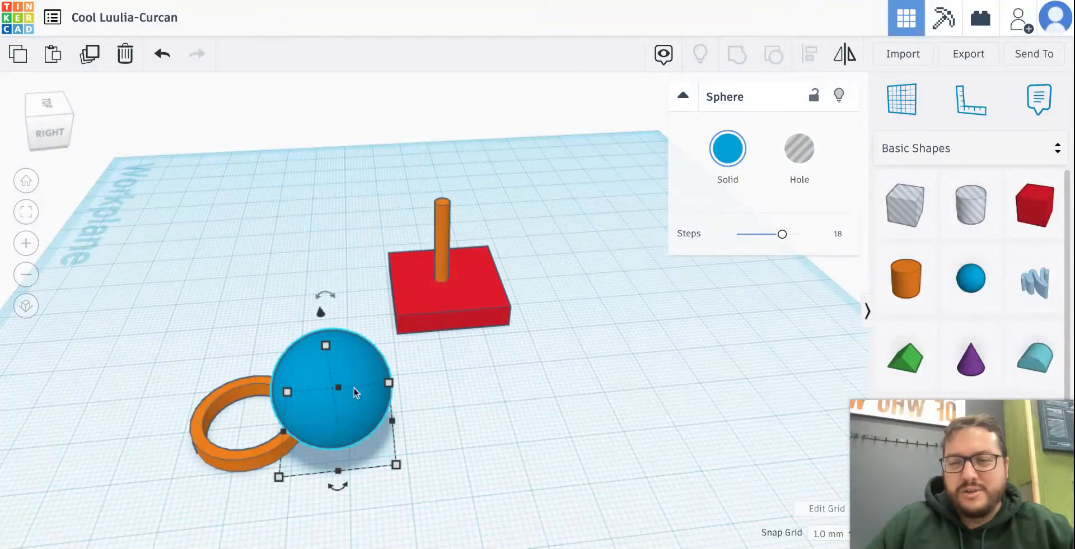
pyautogui.moveTo(327, 347)
pyautogui.click(404, 389)
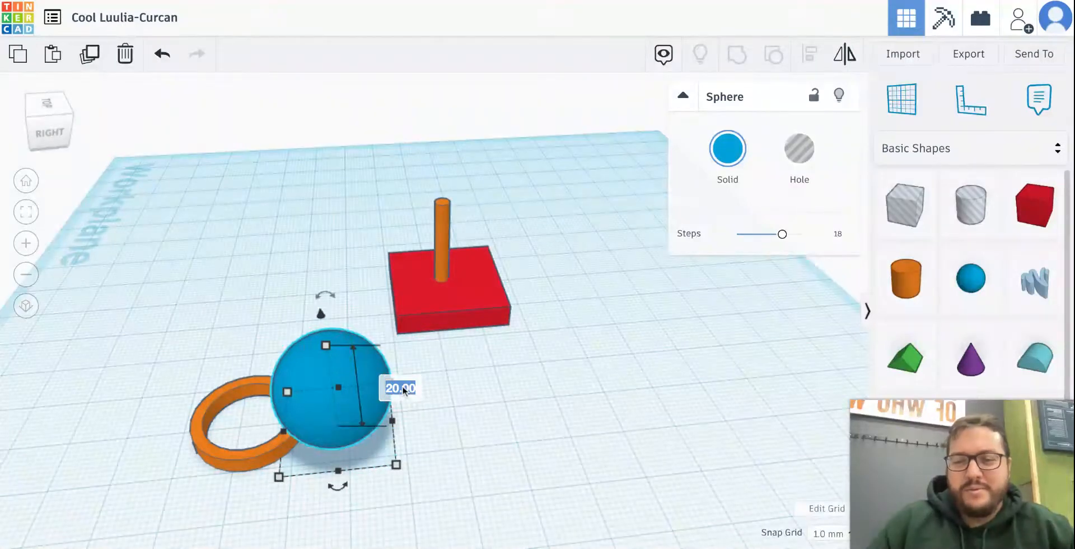
pyautogui.write('2')
pyautogui.press('Return')
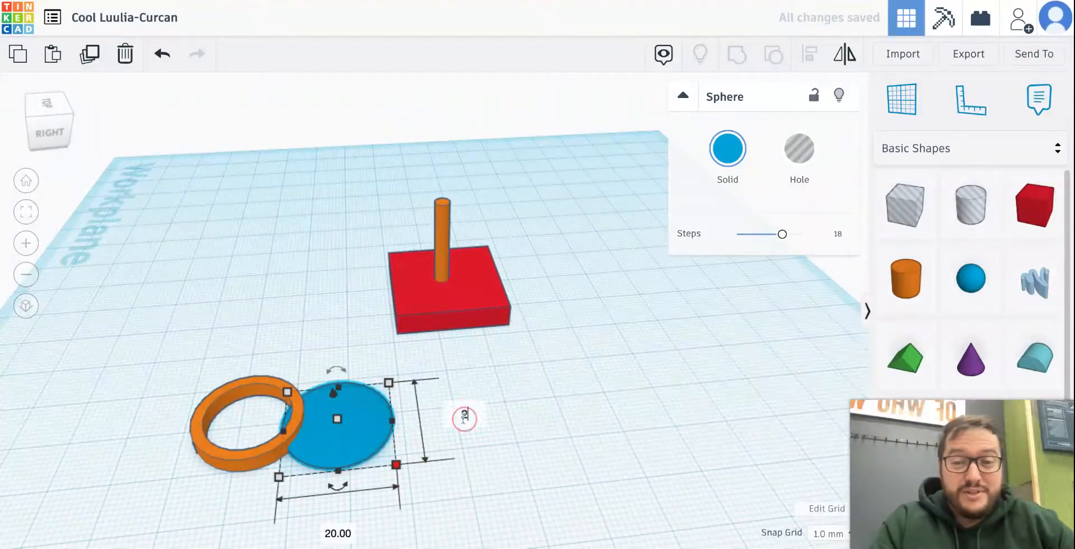
# - Set the length and width of the blue sphere to 2 mm
pyautogui.write('2')
pyautogui.press('Return')
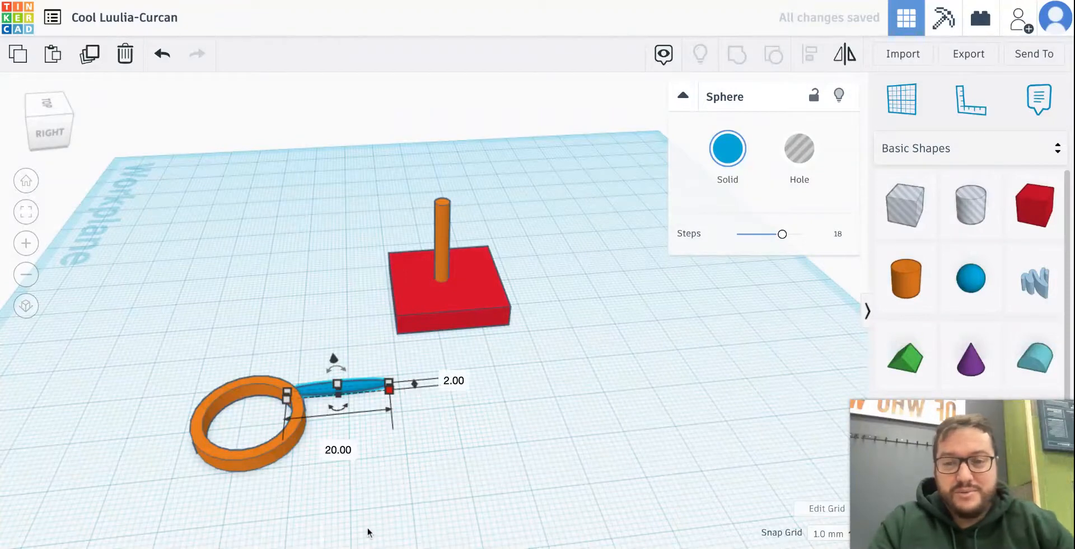
pyautogui.click(354, 451)
pyautogui.write('2')
pyautogui.press('Return')
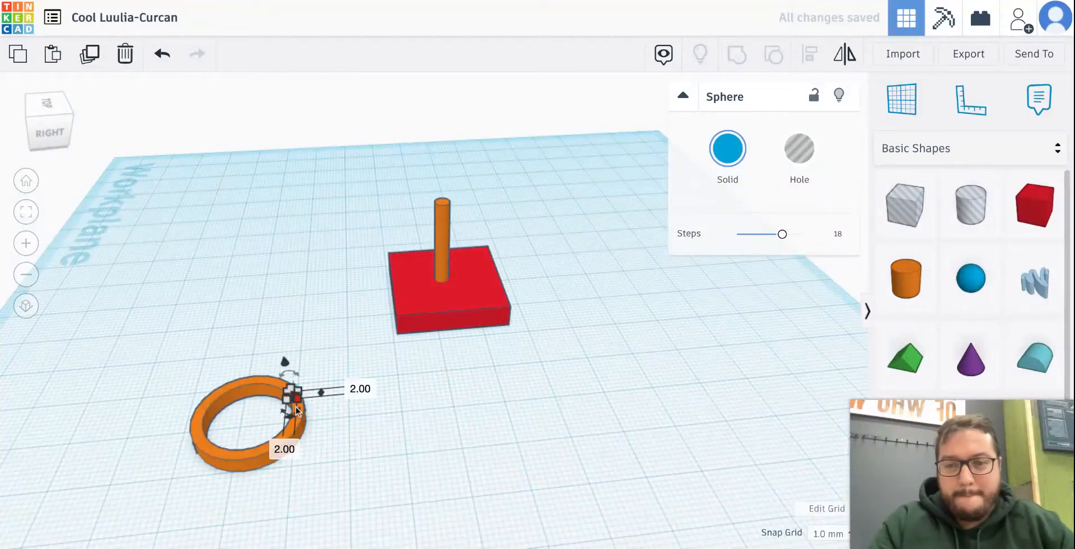
# - Set the length, width and height of the blue sphere to 3 mm
pyautogui.scroll(5, 324, 409)
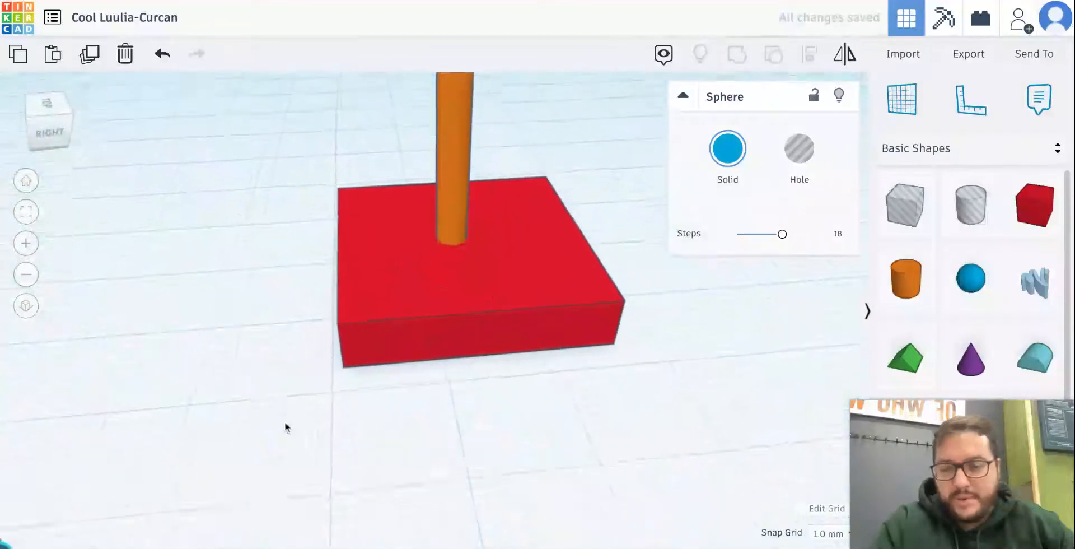
pyautogui.scroll(-5, 284, 427)
pyautogui.click(257, 449)
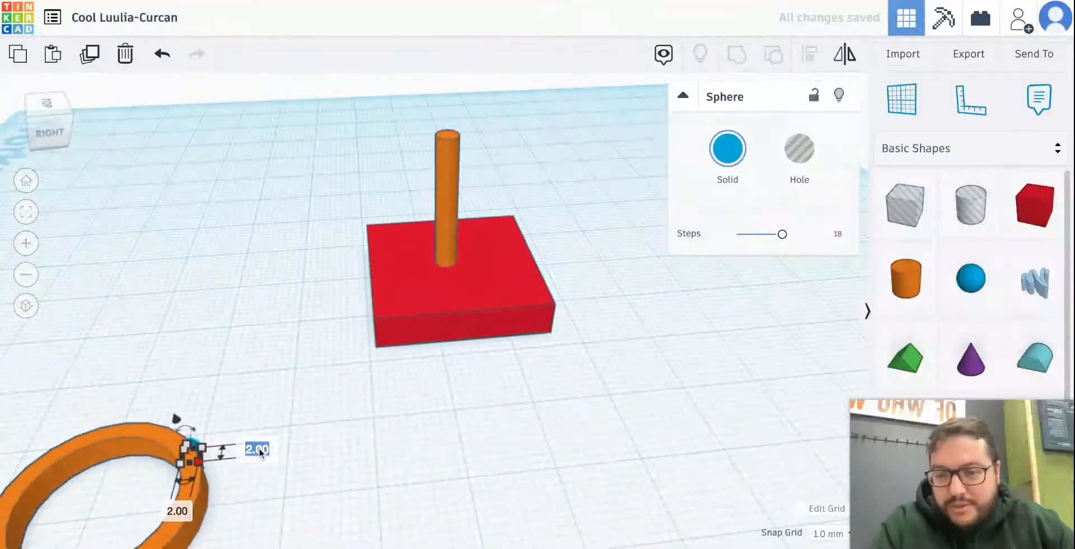
pyautogui.write('3')
pyautogui.press('Return')
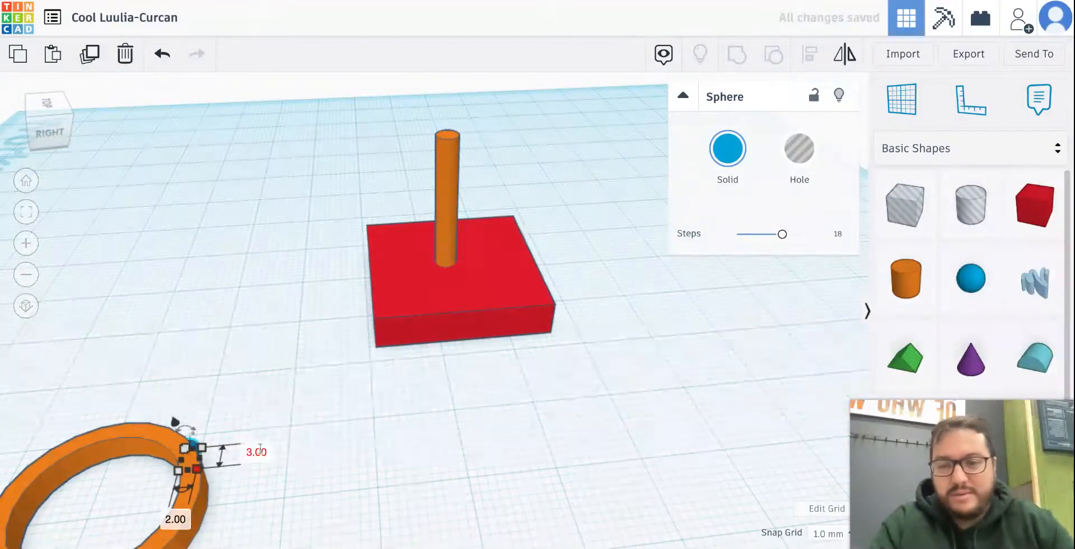
pyautogui.click(176, 519)
pyautogui.write('3')
pyautogui.press('Return')
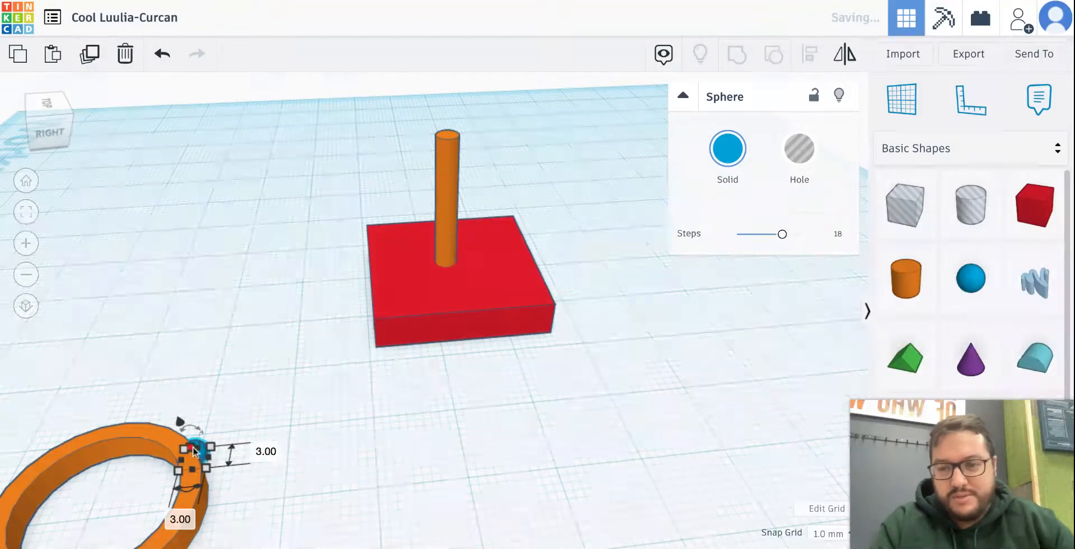
pyautogui.click(245, 453)
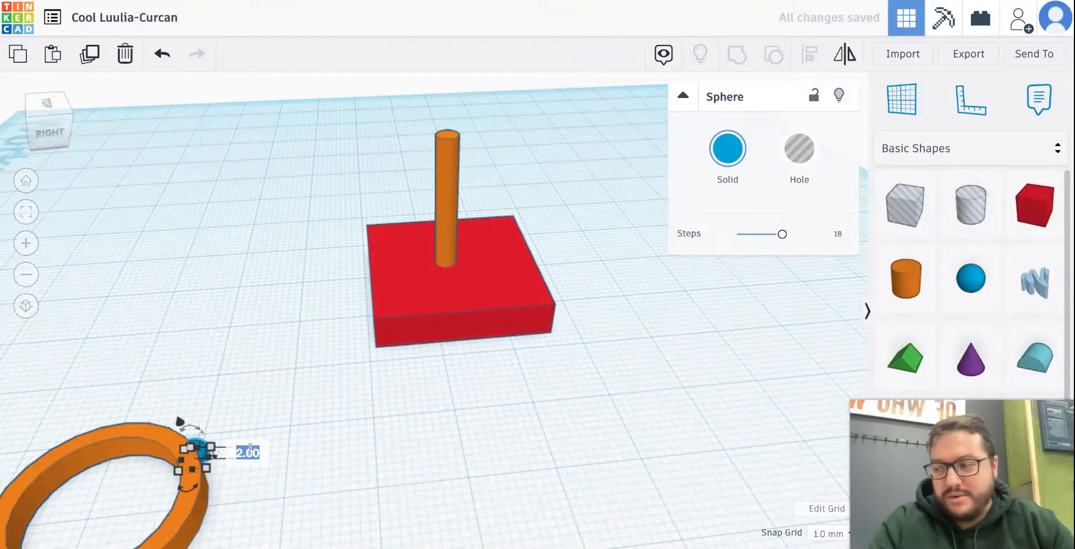
pyautogui.press('Return')
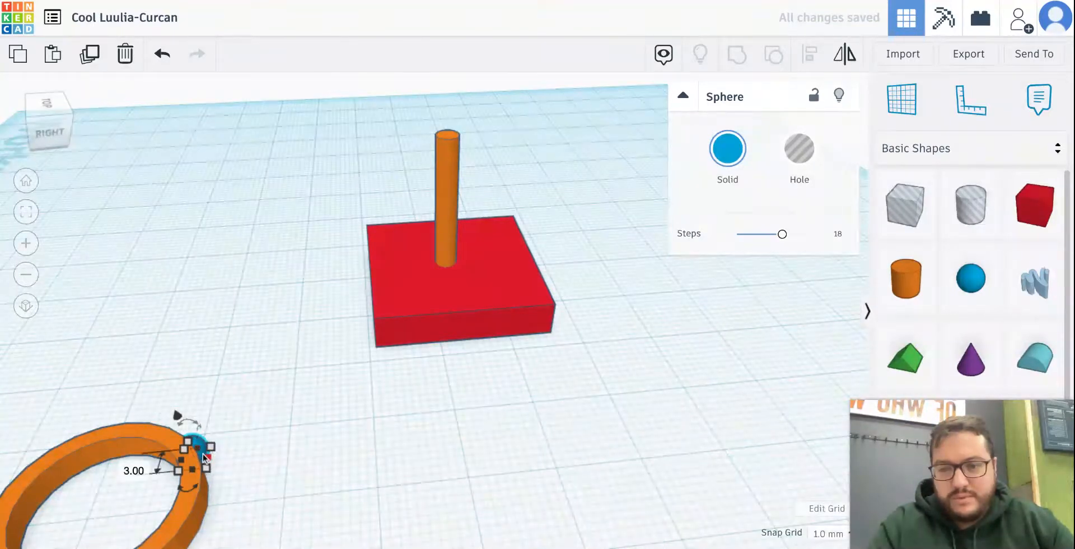
# - Move the blue sphere about 3 mm and 6 mm along the workplane so it sits against the ring's outer edge
pyautogui.press('Down')
pyautogui.press('Right')
pyautogui.press('Down')
pyautogui.press('Right')
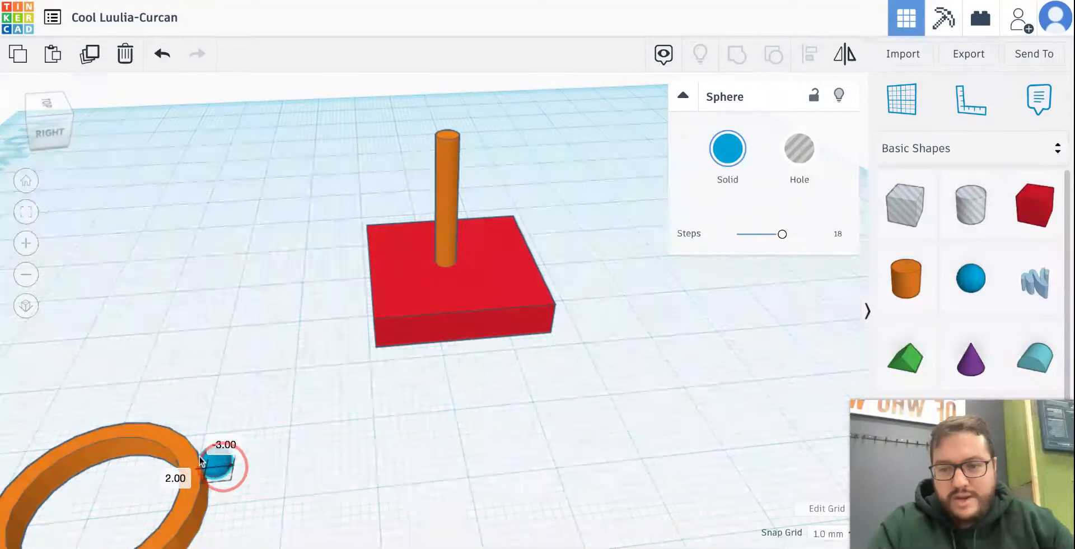
pyautogui.press('Down')
pyautogui.press('Down')
pyautogui.press('Right')
pyautogui.press('Down')
pyautogui.press('Right')
pyautogui.press('Down')
pyautogui.press('Left')
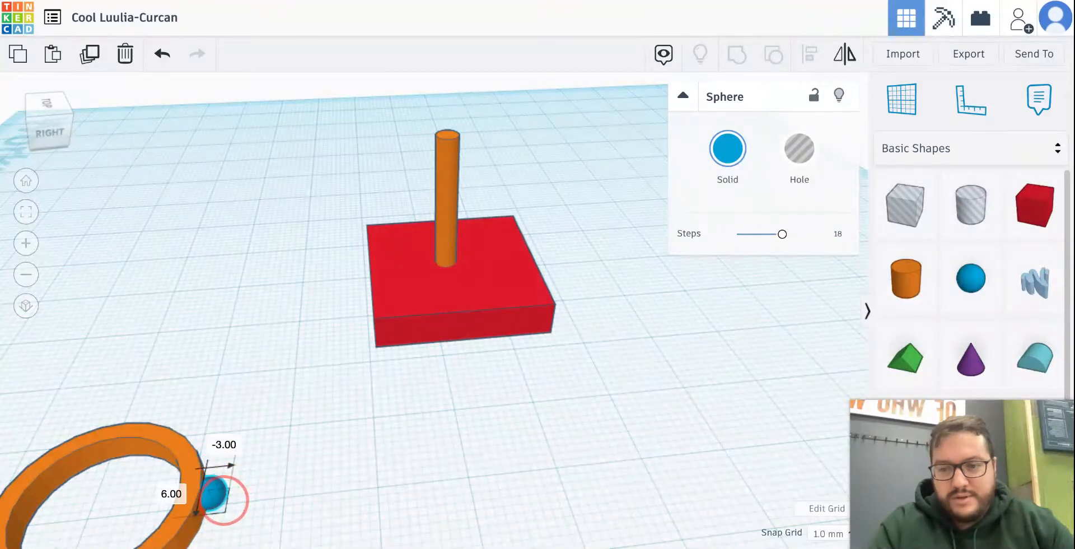
pyautogui.click(277, 516)
# - Duplicate the orange ring and place the copy on the opposite side of the blue sphere
pyautogui.moveTo(267, 501); pyautogui.dragTo(240, 503, button='right')
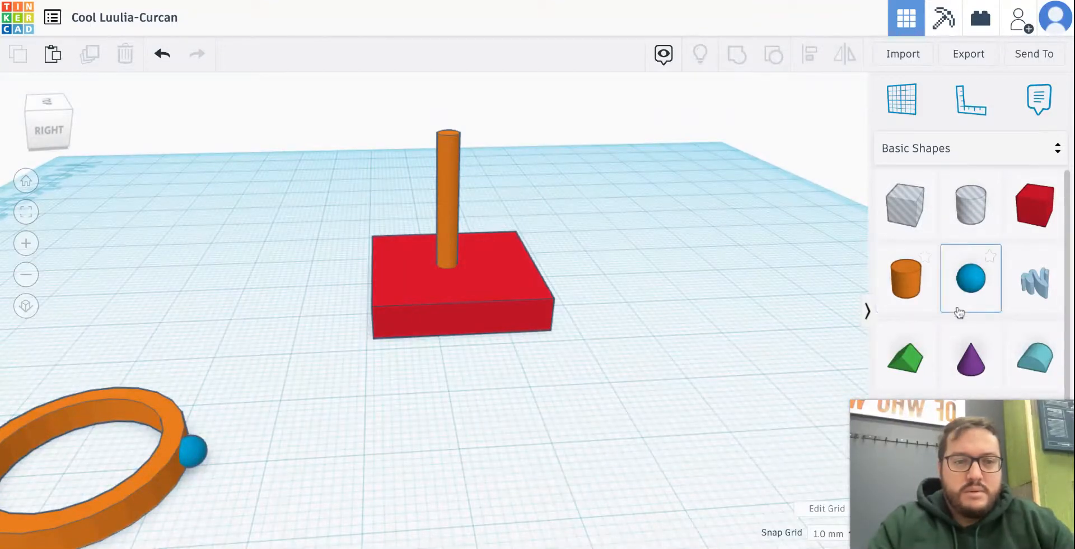
pyautogui.scroll(-4, 957, 297)
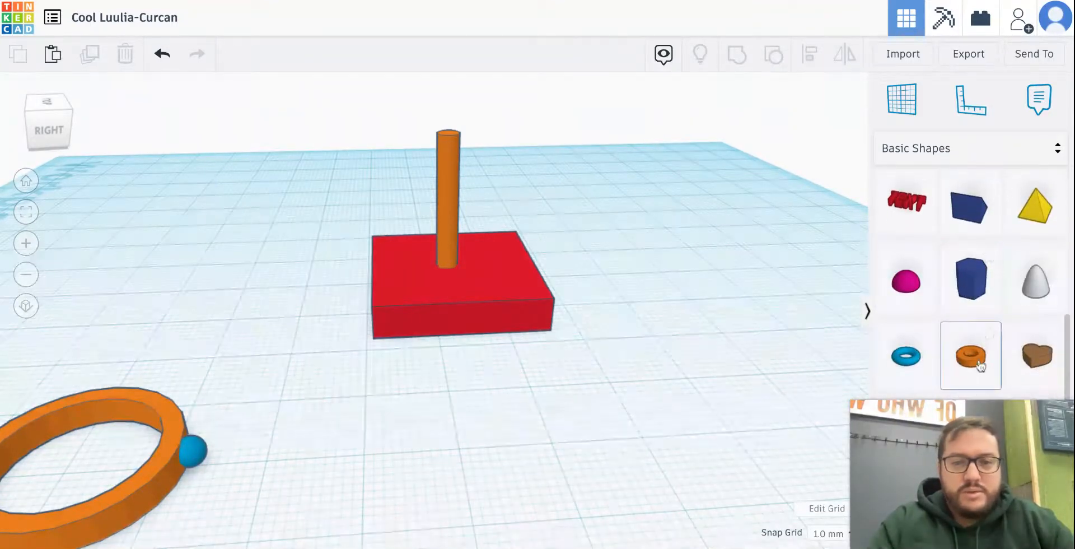
pyautogui.moveTo(221, 485); pyautogui.dragTo(180, 448, button='right')
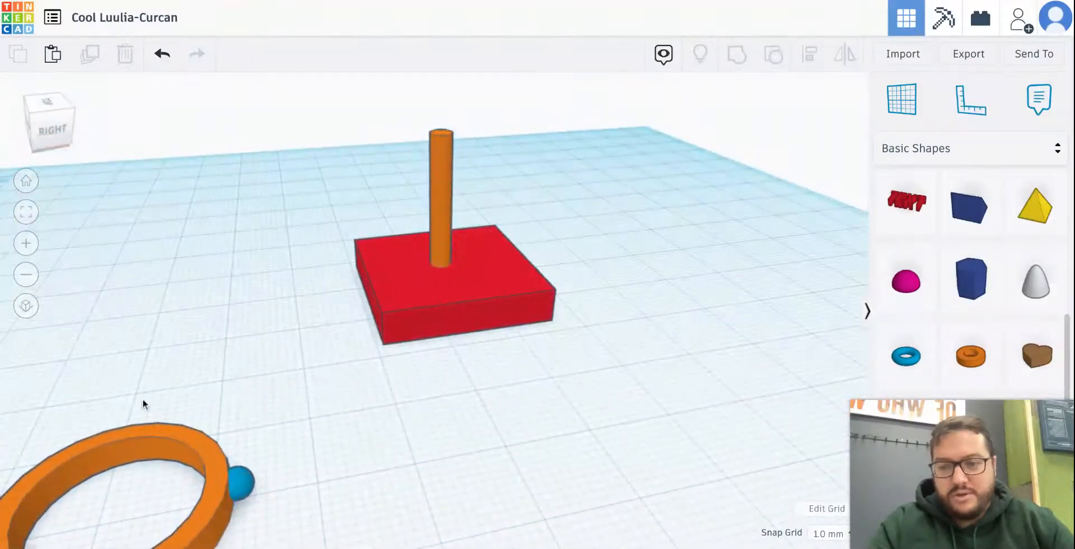
pyautogui.moveTo(154, 393); pyautogui.dragTo(108, 382, button='right')
pyautogui.click(114, 447)
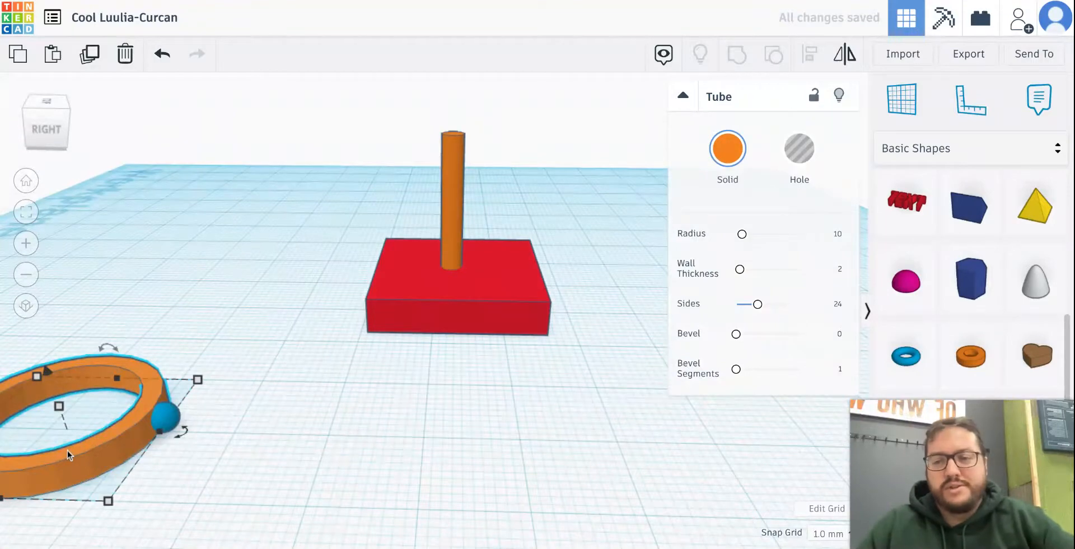
pyautogui.keyDown('alt'); pyautogui.moveTo(67, 450); pyautogui.dragTo(298, 452); pyautogui.keyUp('alt')
pyautogui.click(81, 527)
pyautogui.moveTo(77, 518)
pyautogui.mouseDown(button='right')
pyautogui.moveTo(148, 526)
pyautogui.moveTo(115, 516)
pyautogui.mouseUp(button='right')
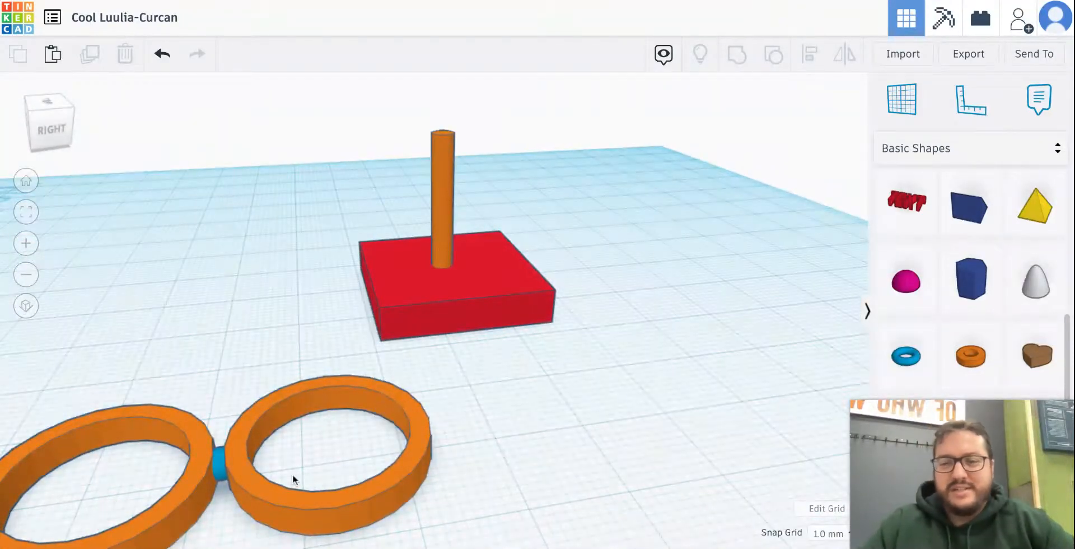
# - Set the snap grid to 0.5 mm for finer positioning of the second ring
pyautogui.click(247, 490)
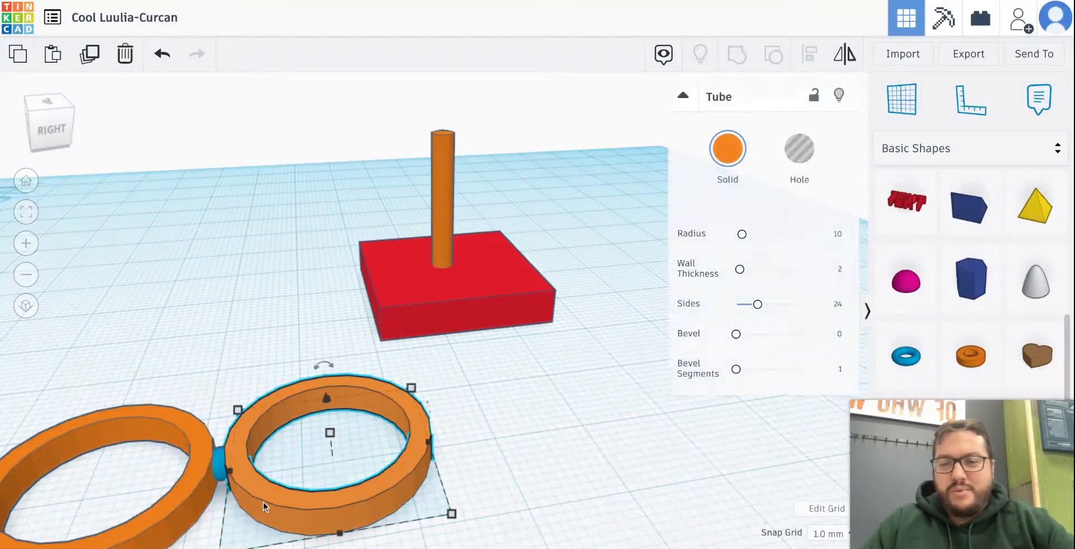
pyautogui.click(829, 533)
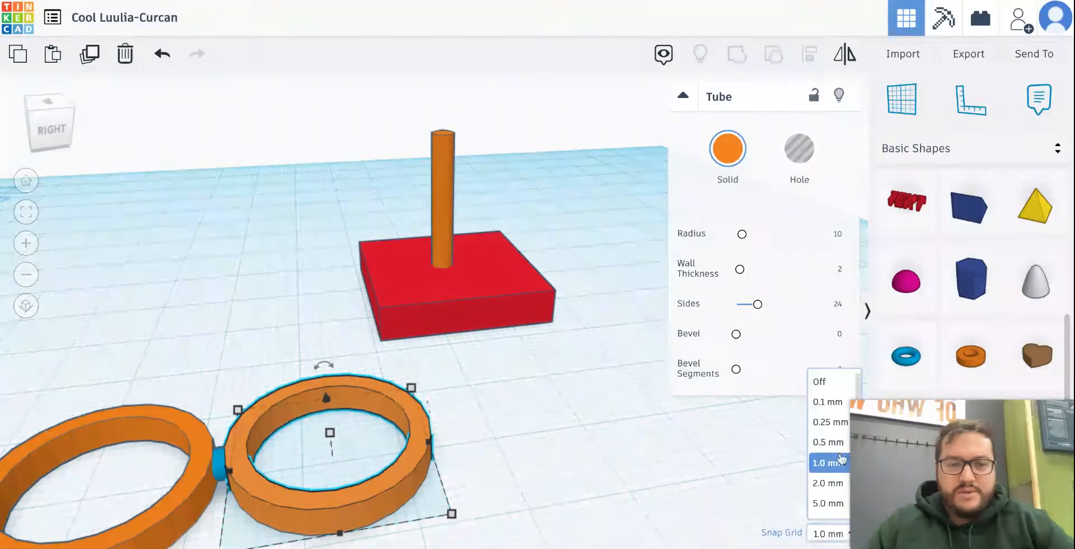
pyautogui.click(832, 442)
pyautogui.click(559, 452)
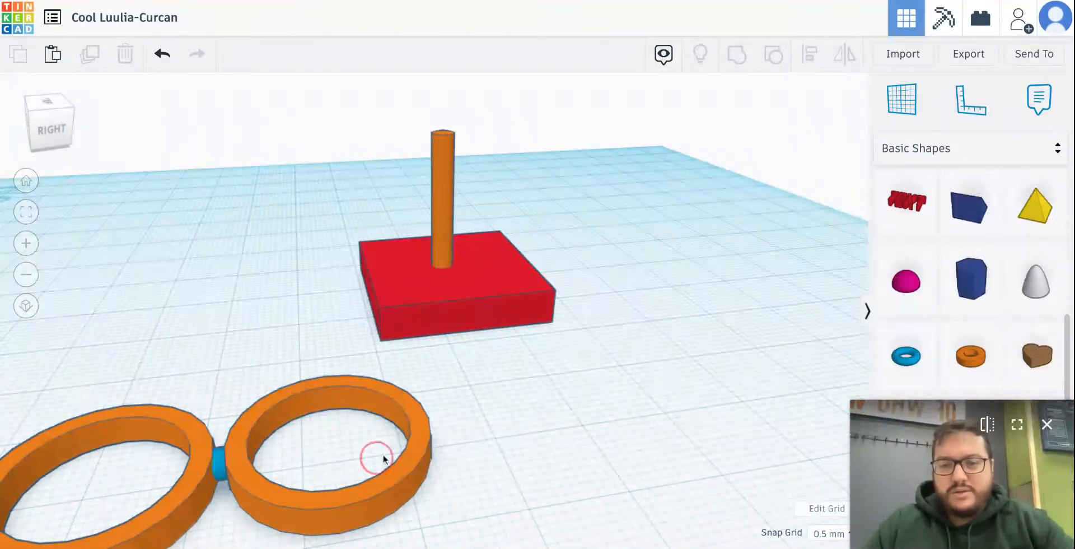
# - Nudge the second orange ring one snap increment towards the blue sphere so the parts sit closer together
pyautogui.click(394, 465)
pyautogui.press('Left')
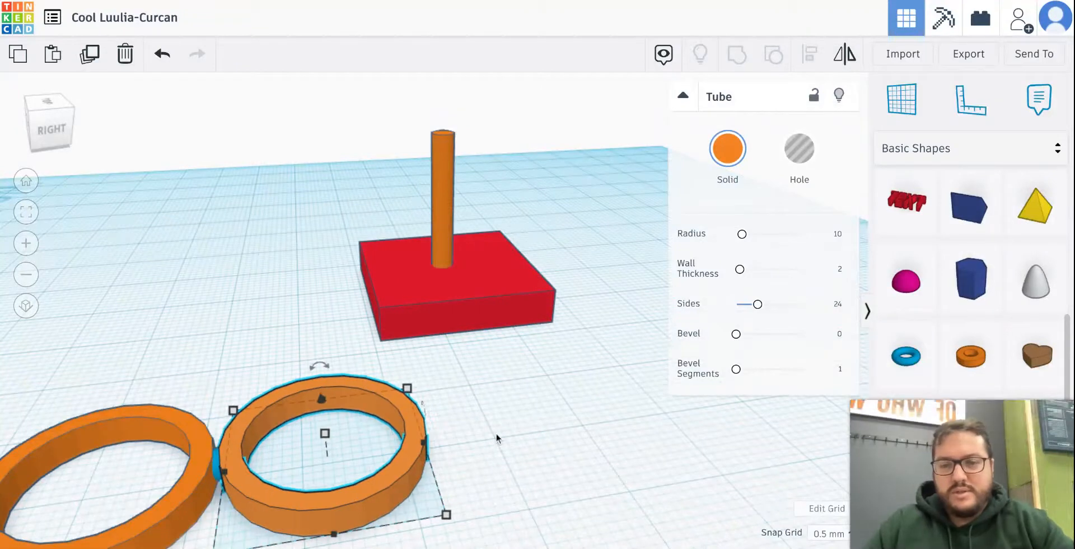
pyautogui.click(489, 412)
pyautogui.click(485, 486)
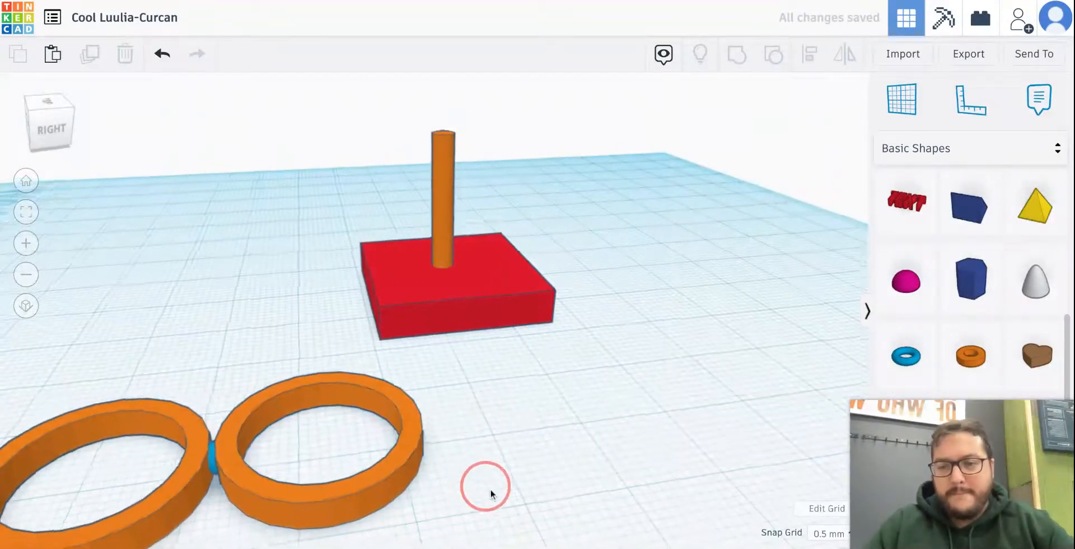
pyautogui.moveTo(491, 490); pyautogui.dragTo(489, 488, button='right')
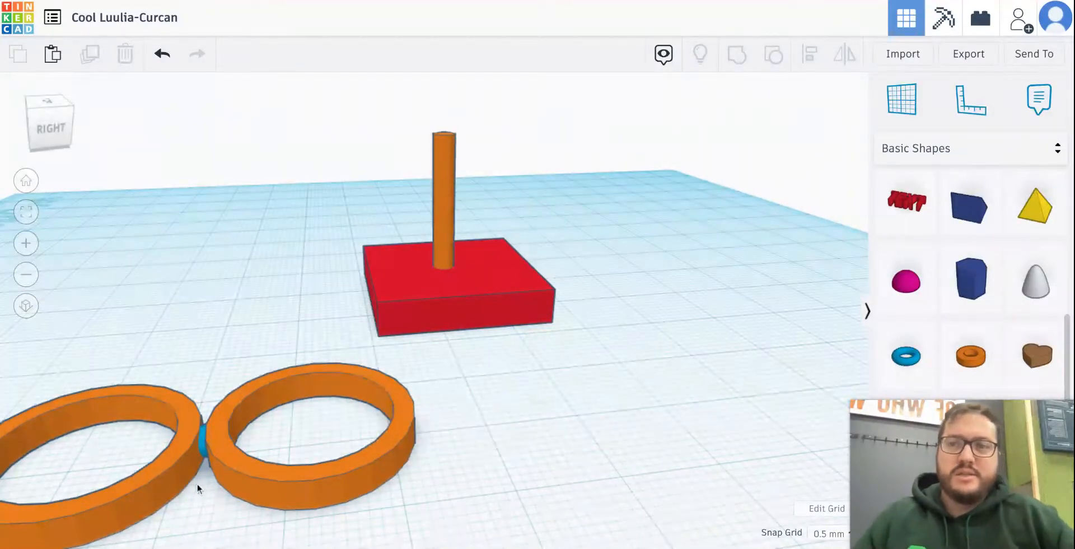
# - Increase the number of sides on both rings joined by the sphere, setting the second ring to 30 sides
pyautogui.click(349, 472)
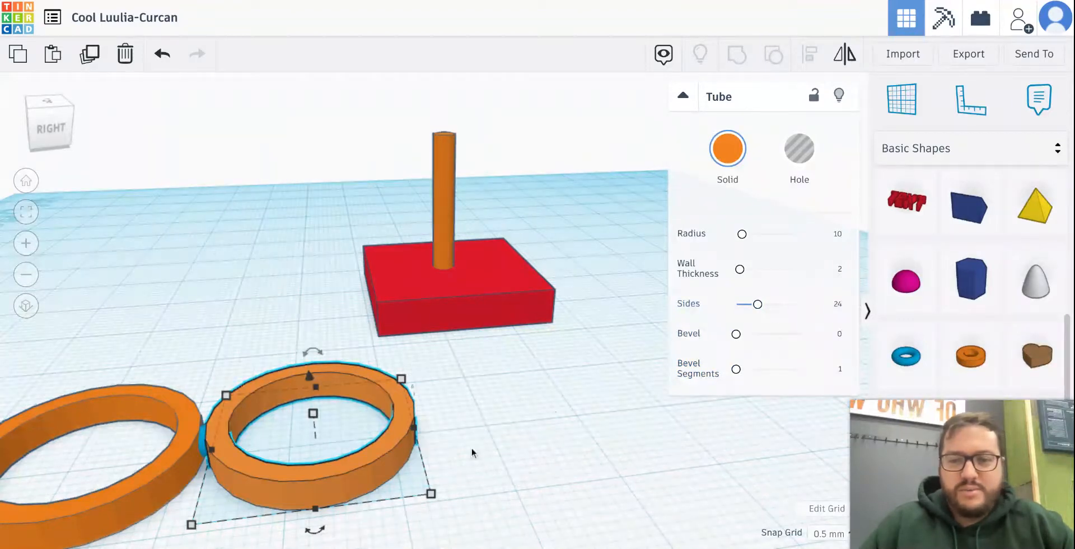
pyautogui.click(759, 306)
pyautogui.moveTo(760, 311); pyautogui.dragTo(764, 304)
pyautogui.click(586, 442)
pyautogui.click(139, 486)
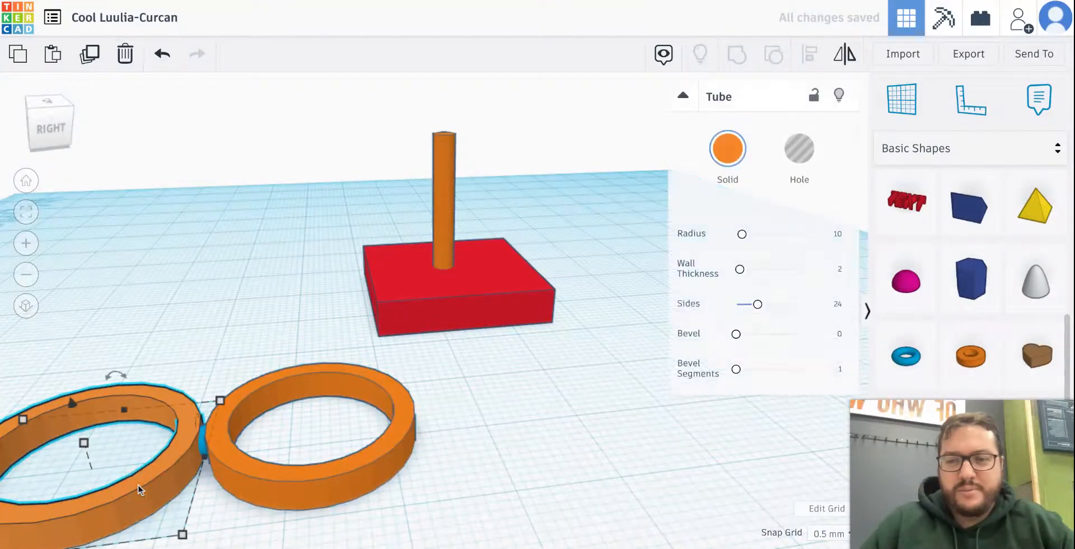
pyautogui.moveTo(765, 307); pyautogui.dragTo(766, 305)
pyautogui.click(507, 452)
pyautogui.moveTo(538, 402); pyautogui.dragTo(470, 417, button='right')
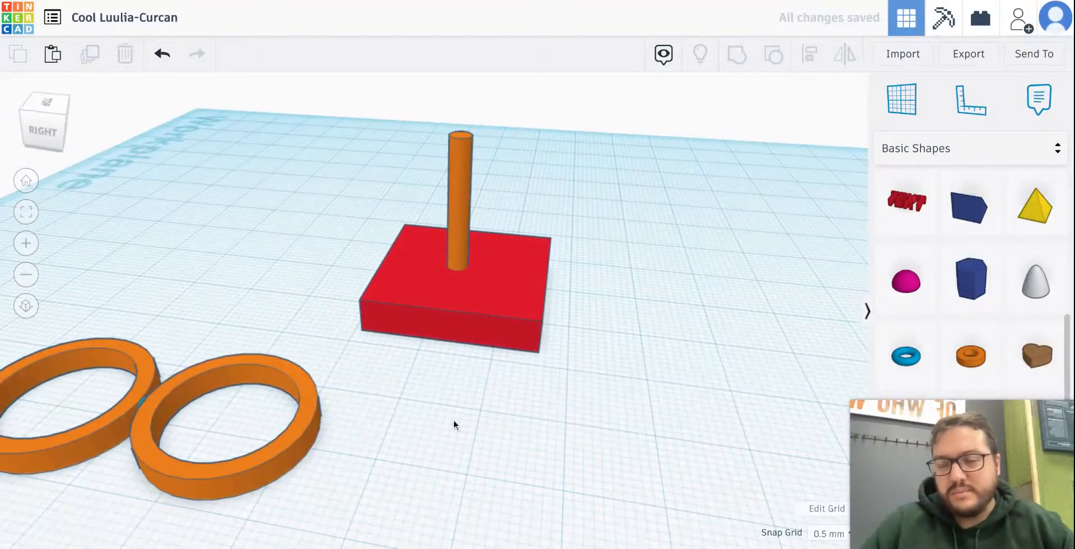
pyautogui.moveTo(296, 464); pyautogui.dragTo(359, 445, button='right')
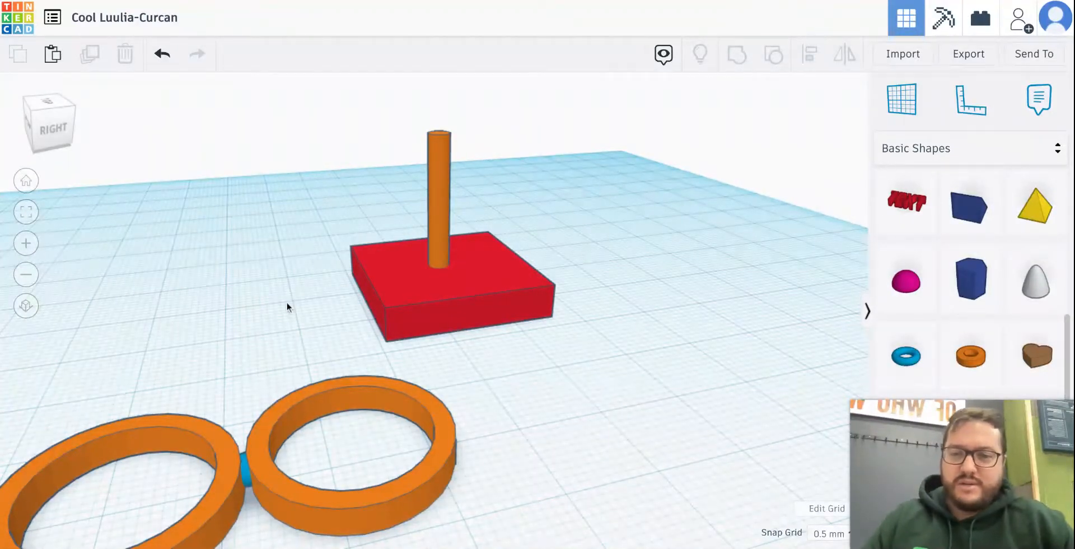
pyautogui.scroll(-4, 287, 306)
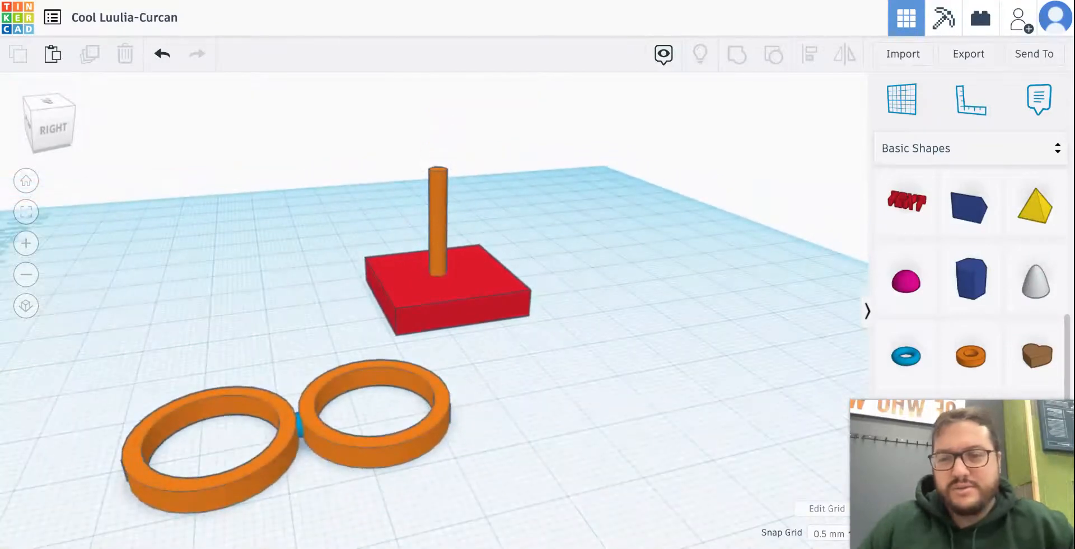
pyautogui.scroll(-3, 288, 249)
pyautogui.moveTo(288, 248); pyautogui.dragTo(264, 295, button='right')
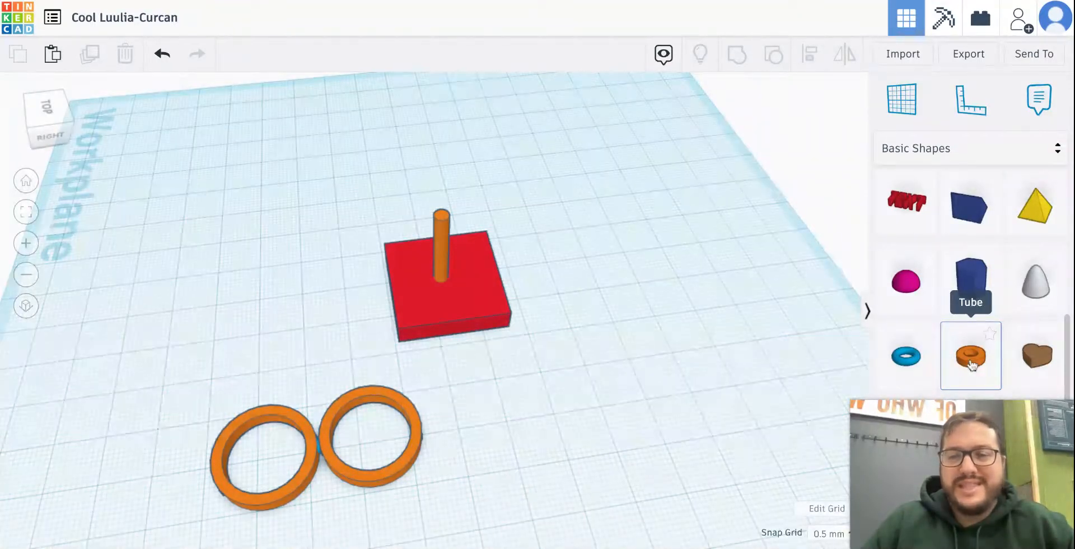
pyautogui.moveTo(967, 365); pyautogui.dragTo(624, 378)
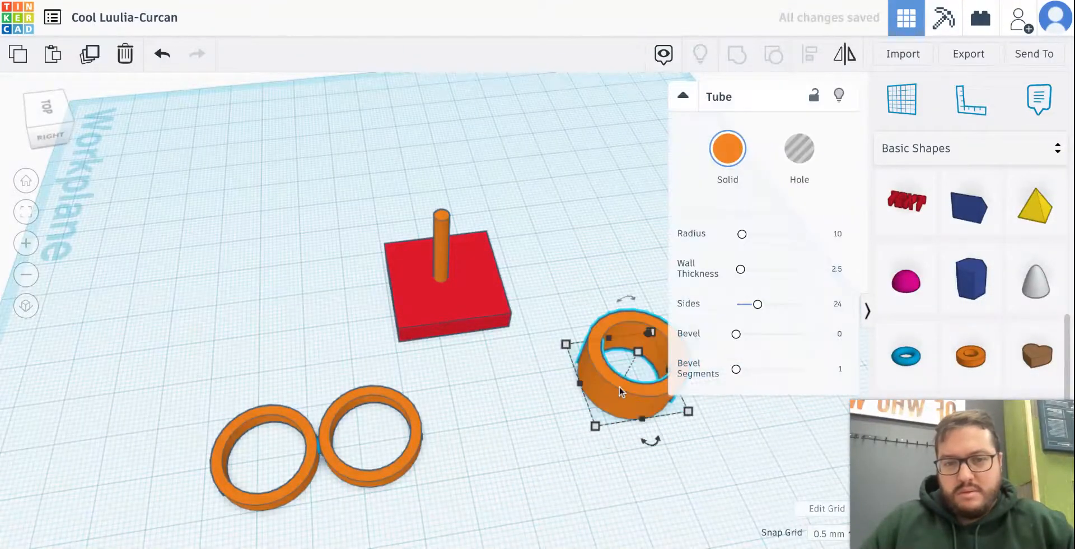
pyautogui.press('Delete')
pyautogui.click(378, 474)
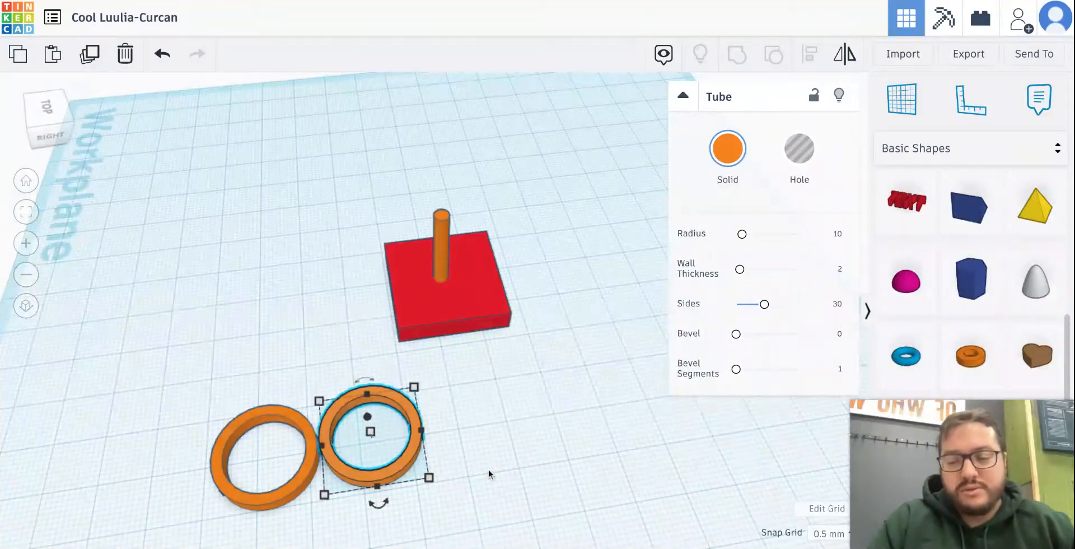
pyautogui.click(521, 466)
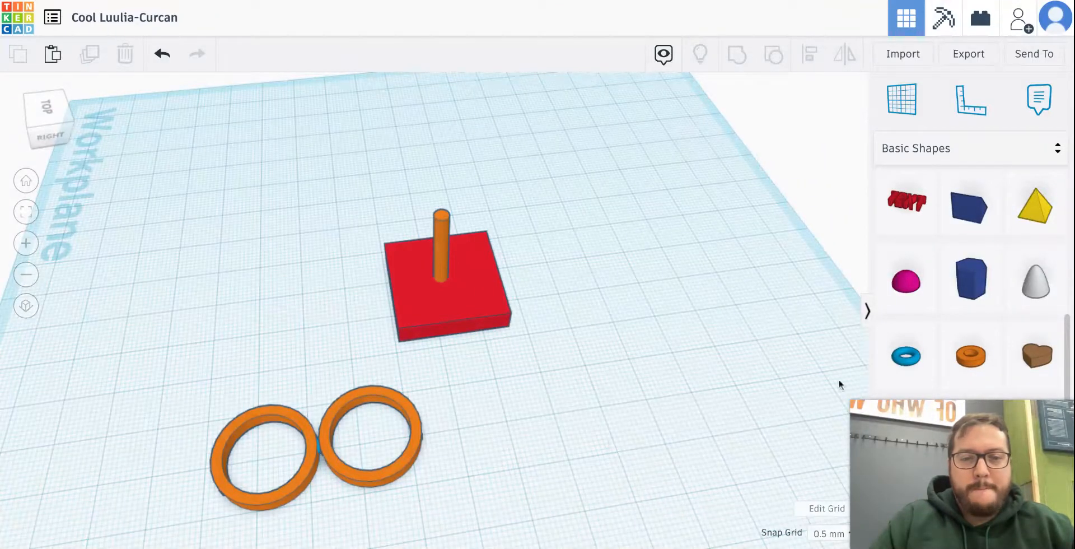
# - Add a new tube to the workplane beside the red base, away from the joined rings, and reduce its height to 4 mm
pyautogui.moveTo(971, 357); pyautogui.dragTo(639, 364)
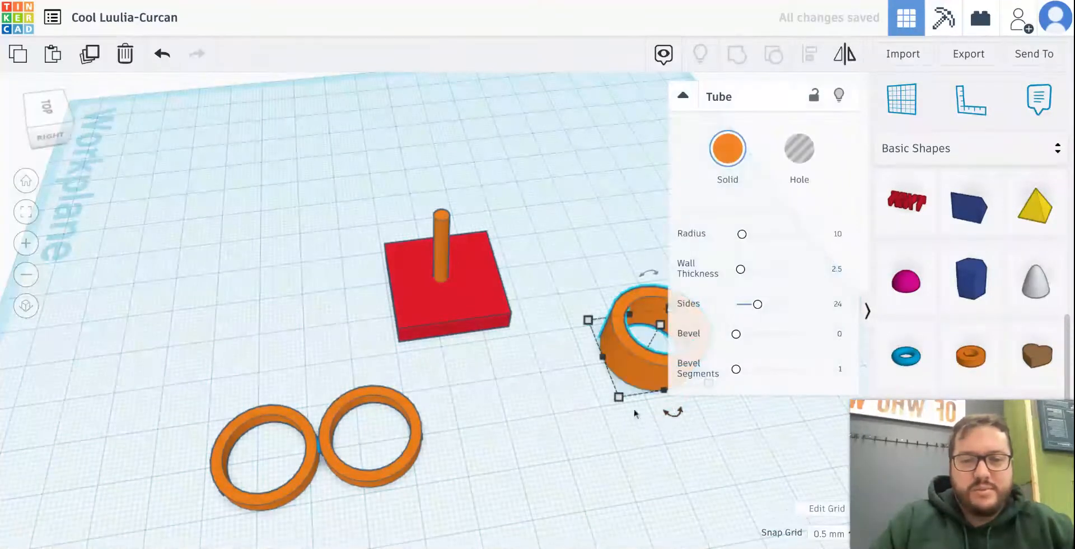
pyautogui.click(715, 438)
pyautogui.moveTo(714, 438); pyautogui.dragTo(668, 364, button='right')
pyautogui.click(668, 344)
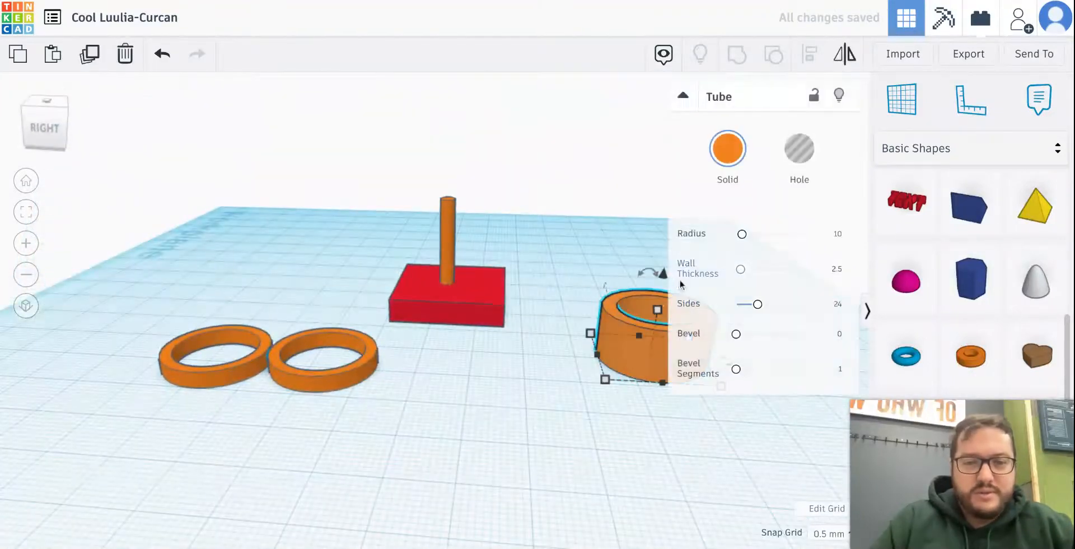
pyautogui.moveTo(657, 309); pyautogui.dragTo(655, 342)
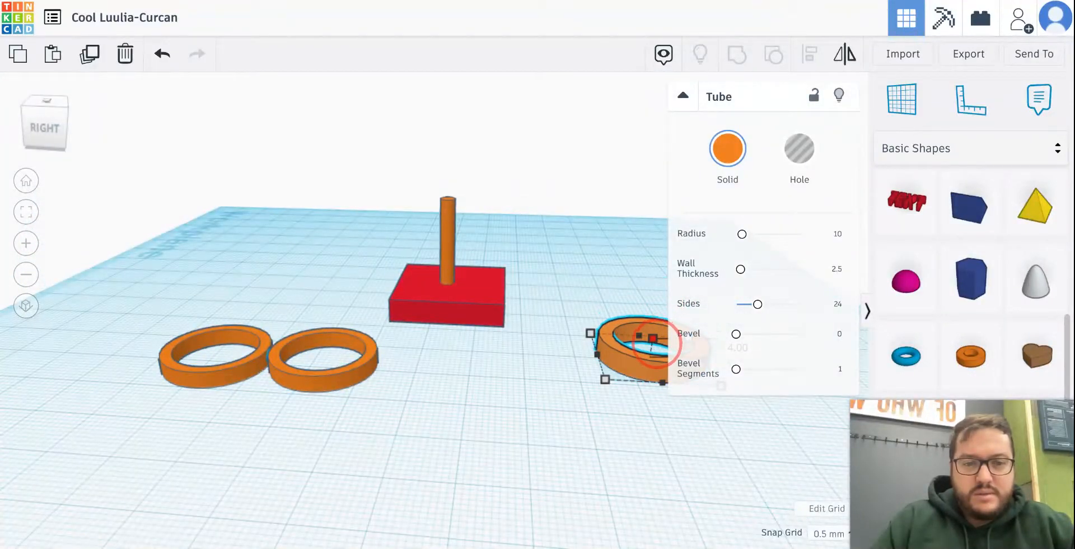
pyautogui.click(664, 462)
pyautogui.moveTo(703, 422); pyautogui.dragTo(669, 447, button='right')
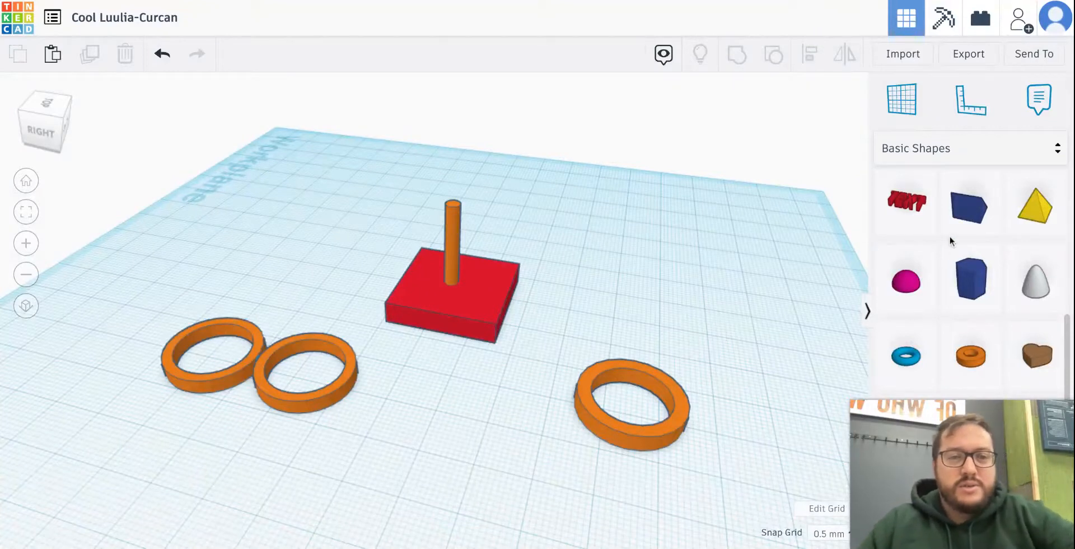
# - Place a red box next to the separate orange ring and lower its height to make a flat block
pyautogui.scroll(5, 955, 240)
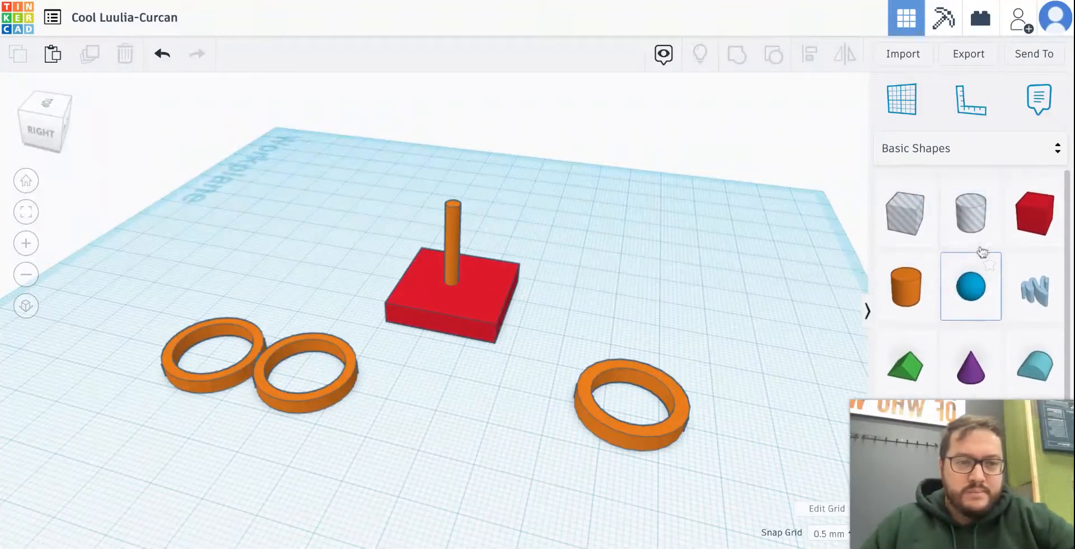
pyautogui.moveTo(1035, 215); pyautogui.dragTo(744, 414)
pyautogui.moveTo(689, 497); pyautogui.dragTo(635, 473, button='right')
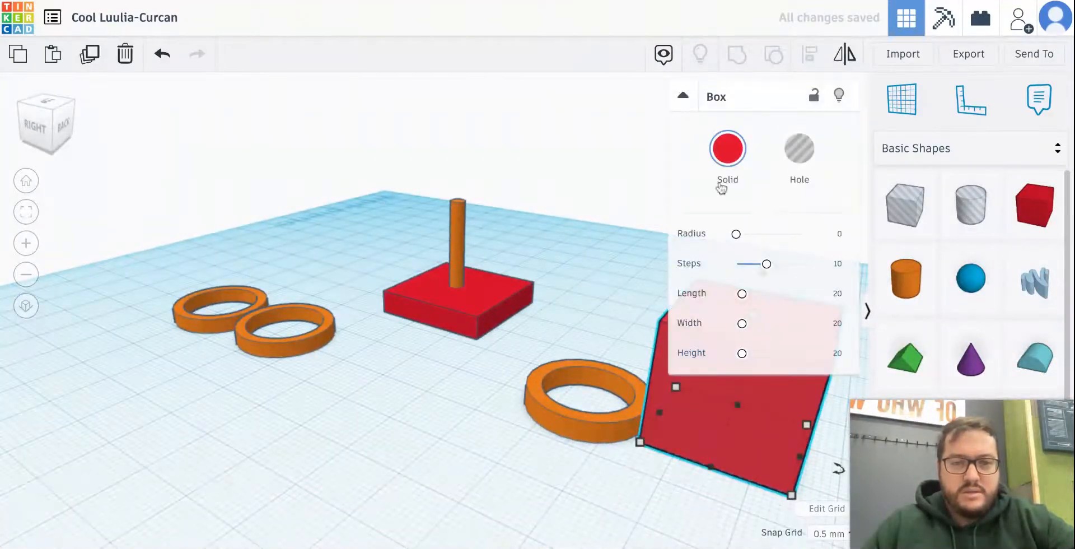
pyautogui.moveTo(612, 490); pyautogui.dragTo(754, 465, button='right')
pyautogui.click(683, 97)
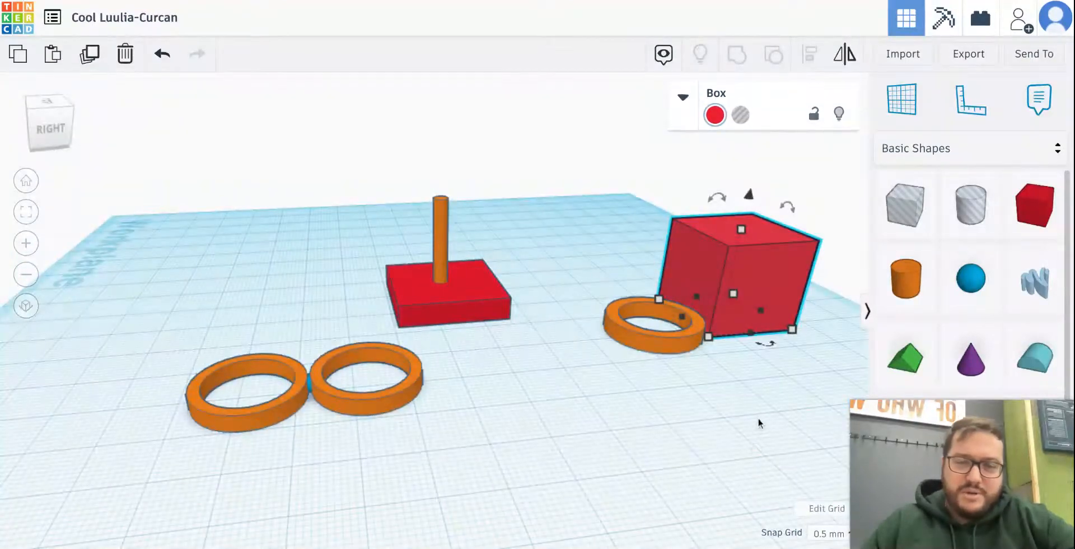
pyautogui.moveTo(759, 422); pyautogui.dragTo(651, 427, button='right')
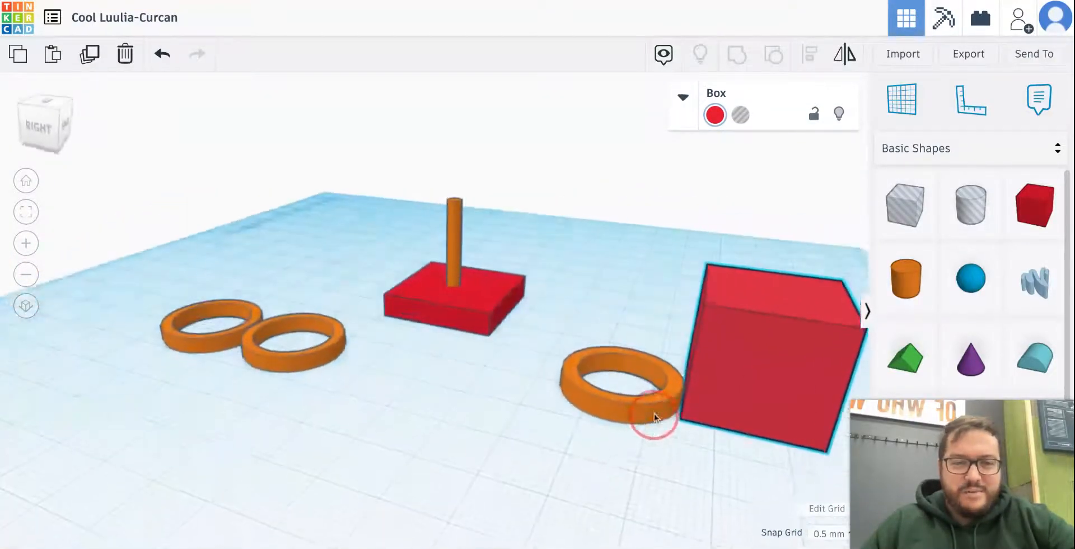
pyautogui.click(780, 359)
pyautogui.moveTo(776, 297); pyautogui.dragTo(751, 392)
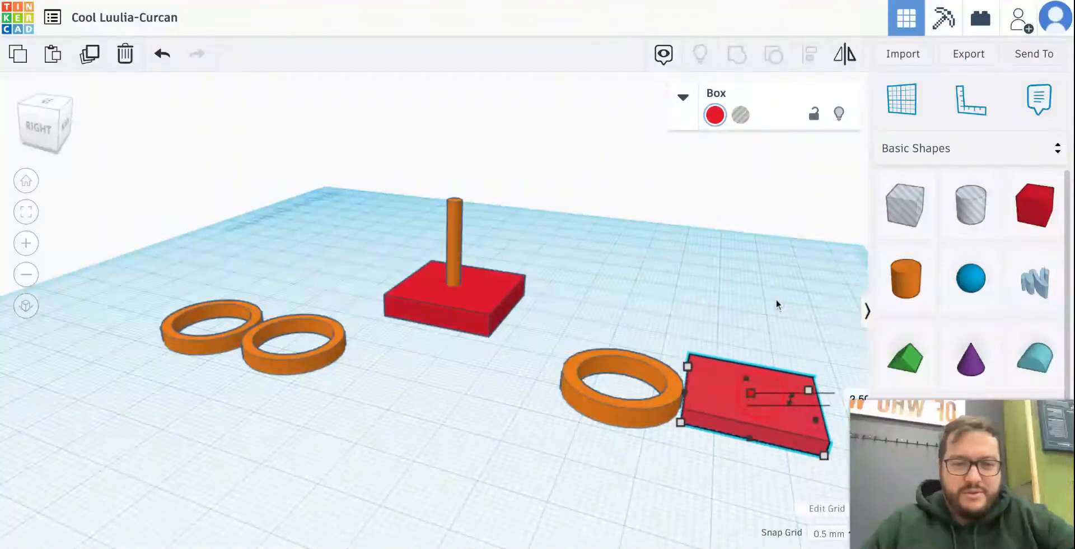
# - Shrink the red box beside the separate ring to about 4.5 mm wide and set its length to 4 mm
pyautogui.moveTo(681, 422); pyautogui.dragTo(688, 389)
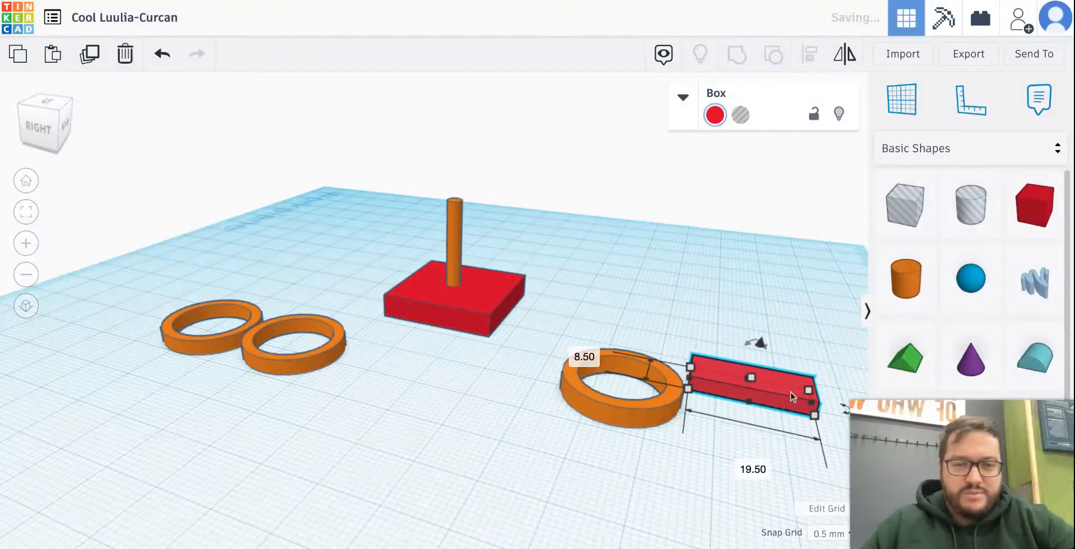
pyautogui.moveTo(813, 419); pyautogui.dragTo(691, 404)
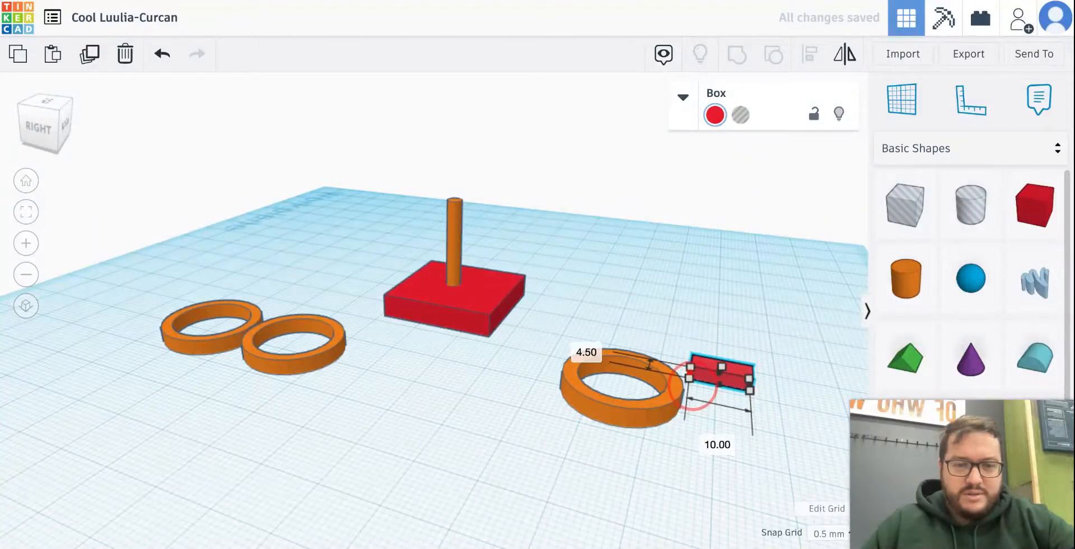
pyautogui.click(718, 446)
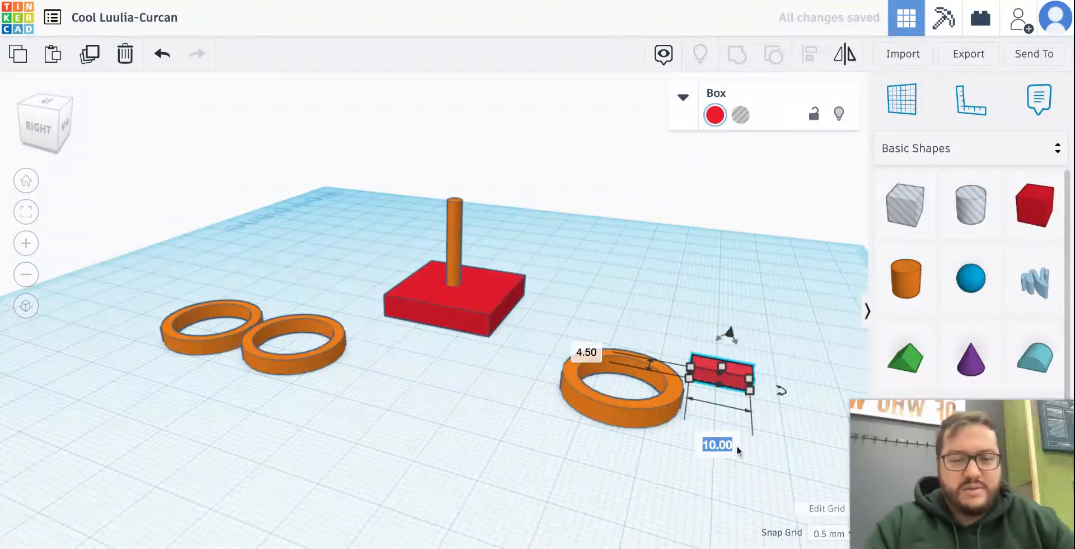
pyautogui.write('4')
pyautogui.press('Return')
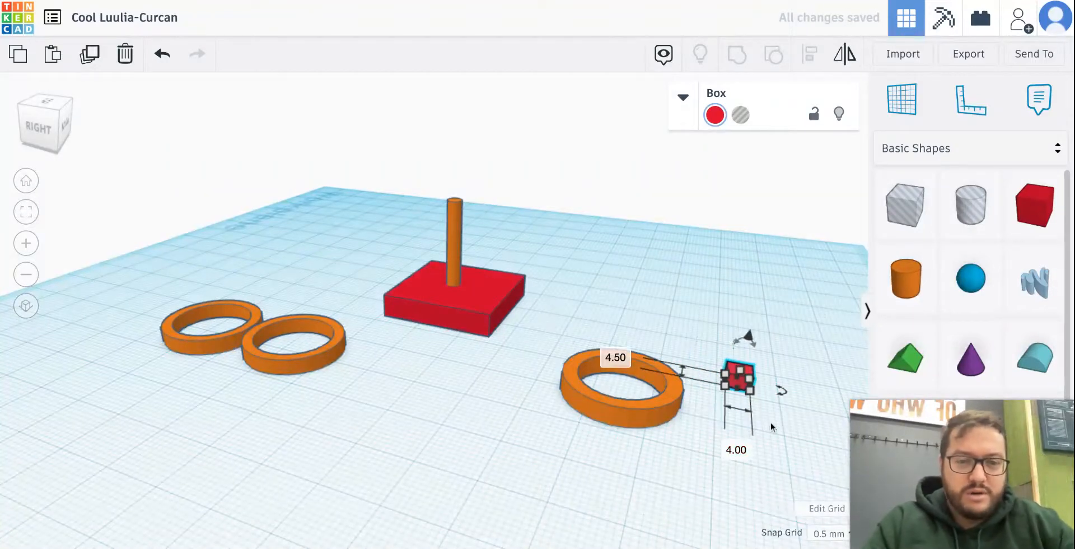
# - Set the small red box's length to 6 mm
pyautogui.scroll(-5, 709, 391)
pyautogui.scroll(5, 709, 391)
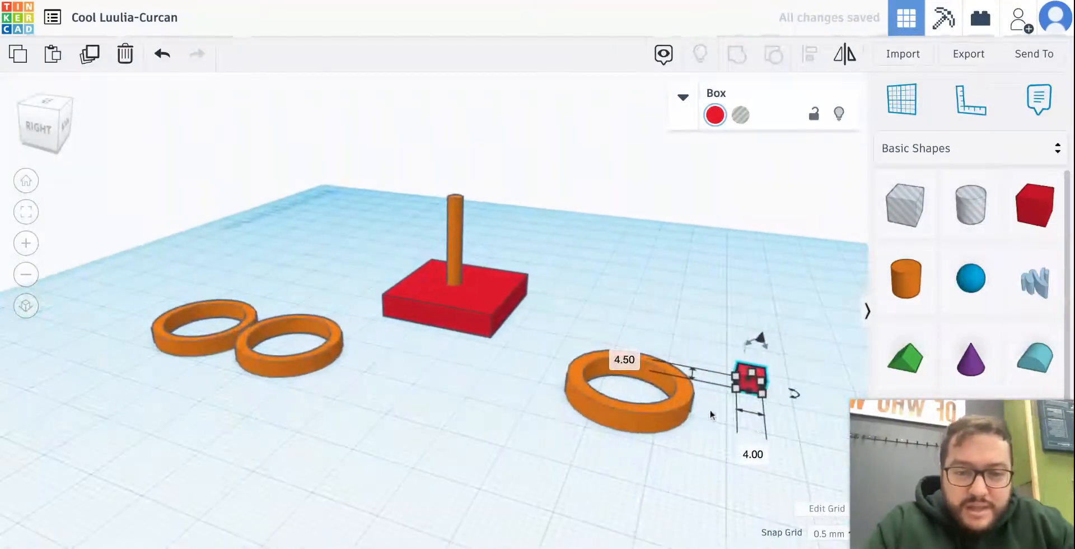
pyautogui.click(753, 463)
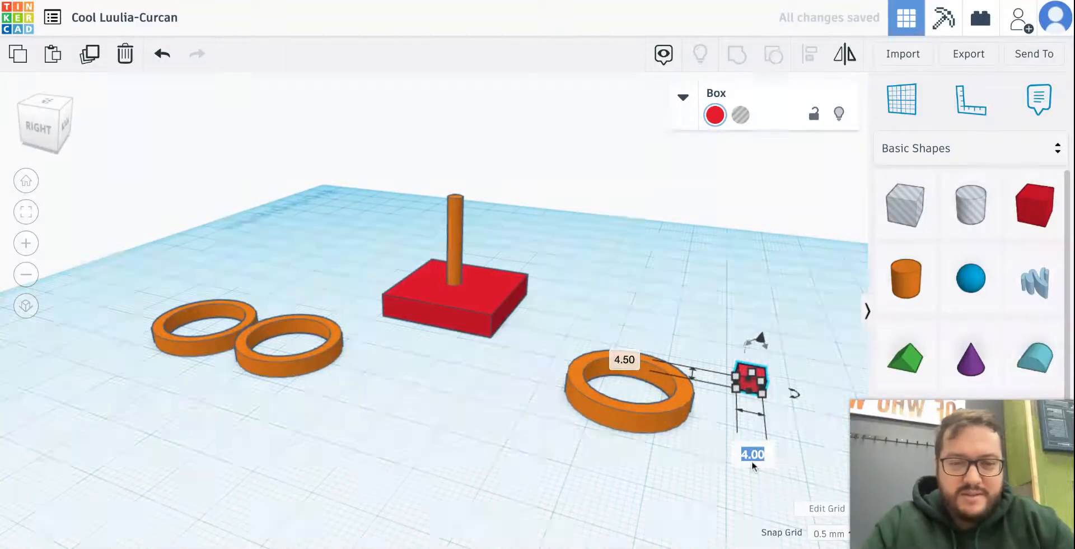
pyautogui.write('6')
pyautogui.press('Return')
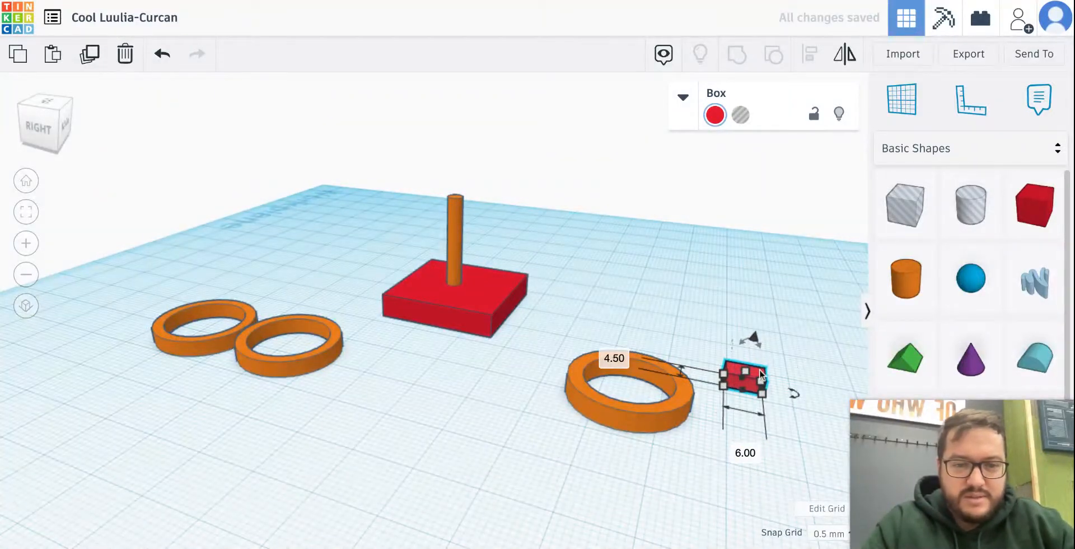
# - Move the small red box against the outer edge of the separate orange ring
pyautogui.moveTo(760, 374)
pyautogui.mouseDown()
pyautogui.moveTo(733, 386)
pyautogui.moveTo(762, 378)
pyautogui.mouseUp()
pyautogui.click(746, 470)
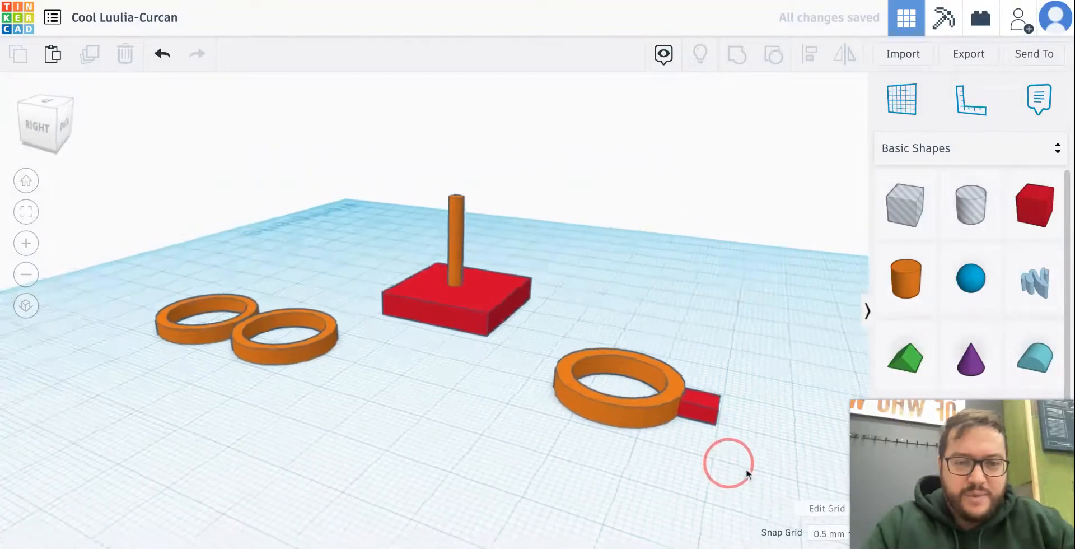
pyautogui.moveTo(747, 473); pyautogui.dragTo(740, 420, button='right')
# - Narrow the small red box into a slimmer bar extending from the separate ring's edge
pyautogui.click(725, 410)
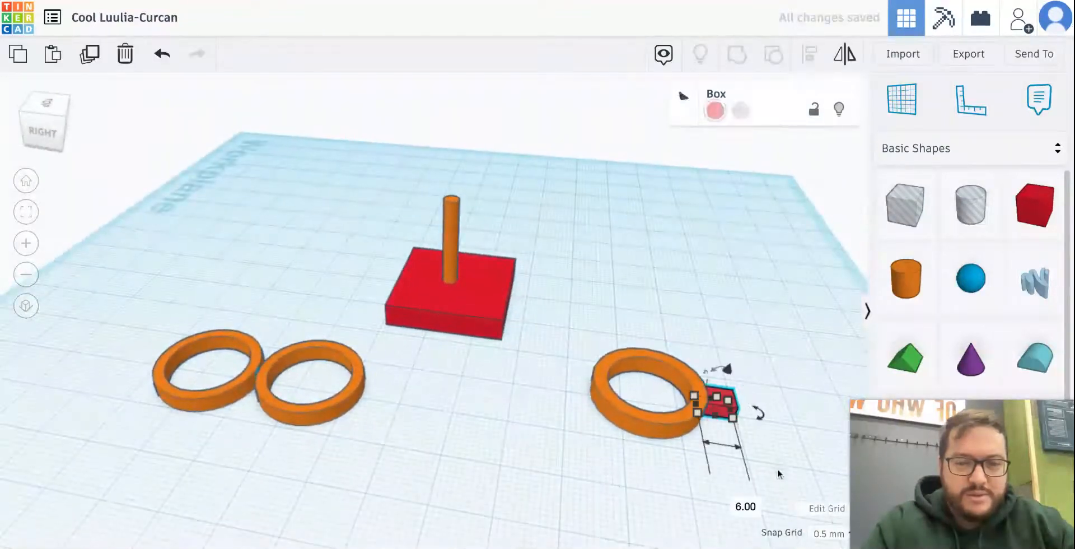
pyautogui.moveTo(778, 474); pyautogui.dragTo(588, 454, button='right')
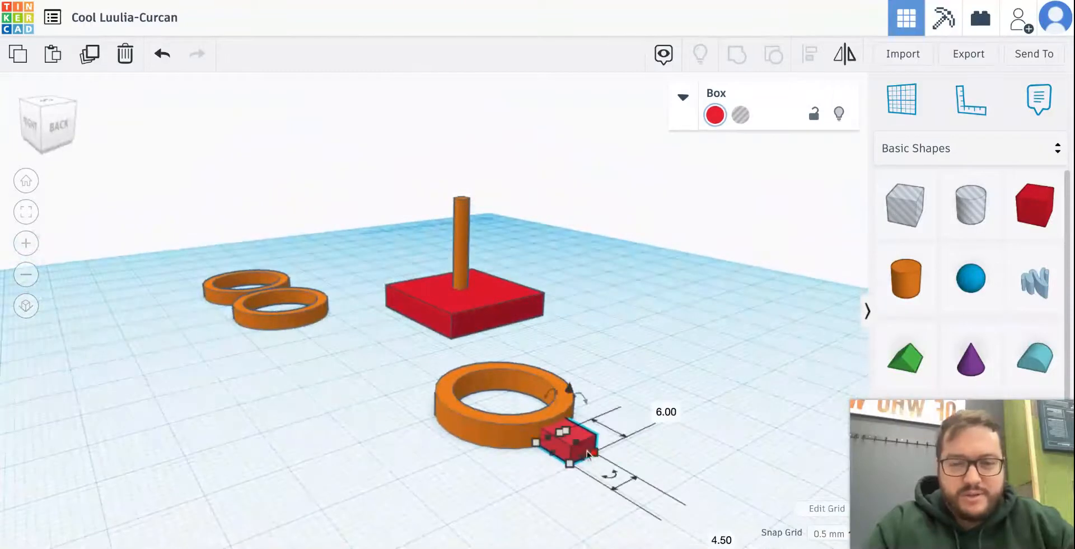
pyautogui.moveTo(577, 466); pyautogui.dragTo(598, 457)
pyautogui.click(524, 488)
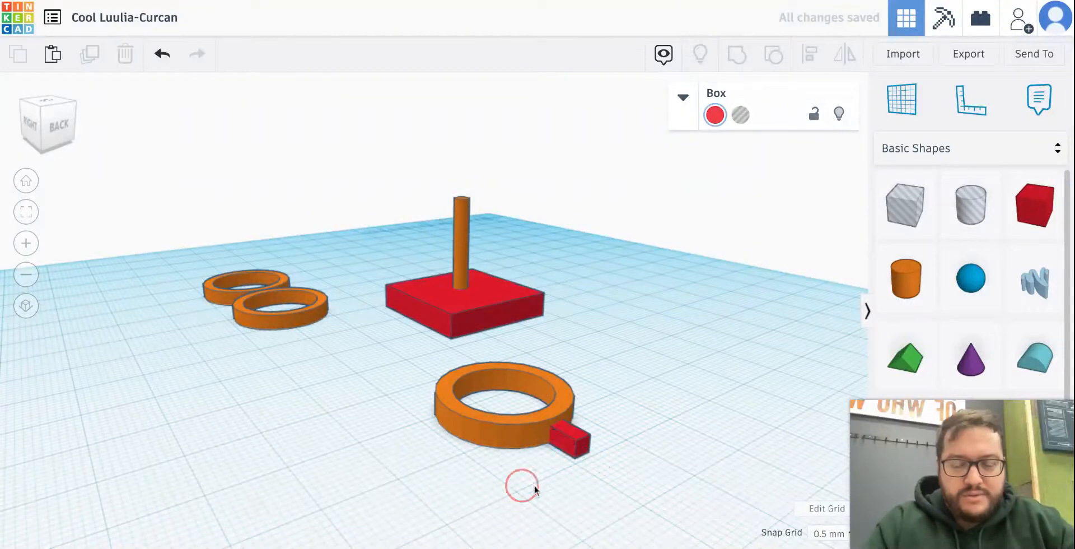
pyautogui.moveTo(508, 483); pyautogui.dragTo(563, 493, button='right')
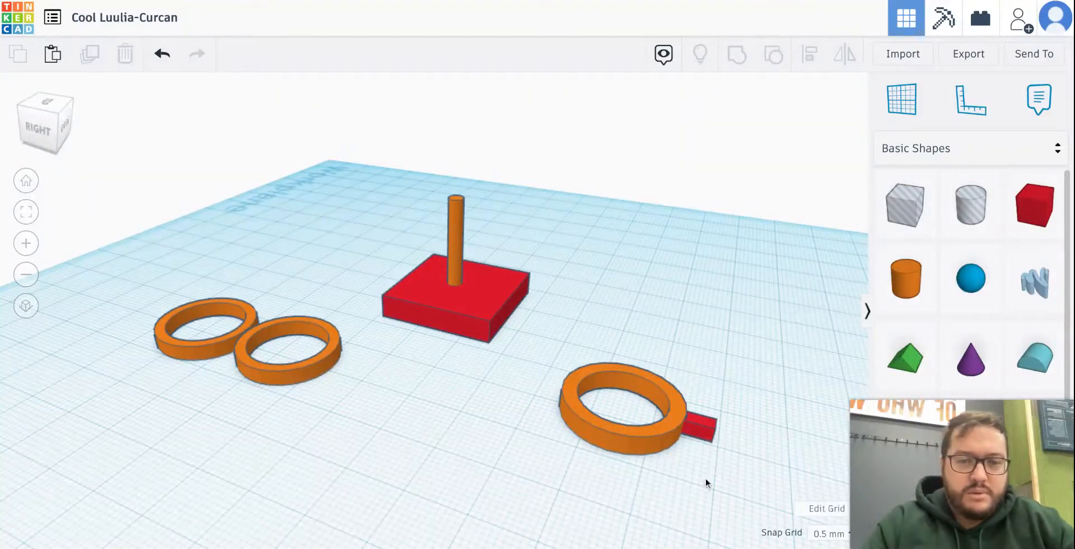
pyautogui.click(712, 426)
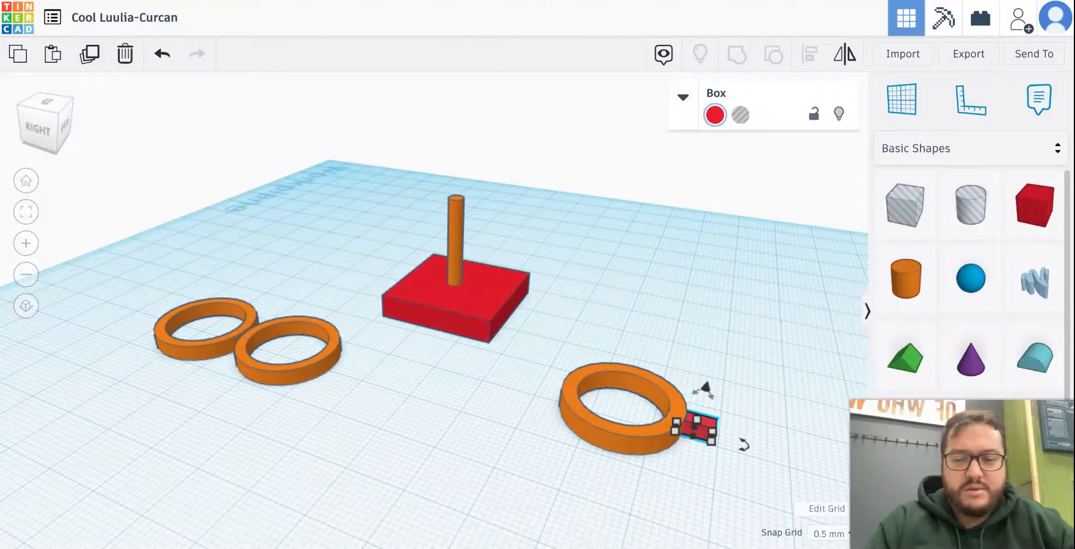
pyautogui.moveTo(695, 426); pyautogui.dragTo(570, 382)
pyautogui.hotkey('ctrl', 'z')
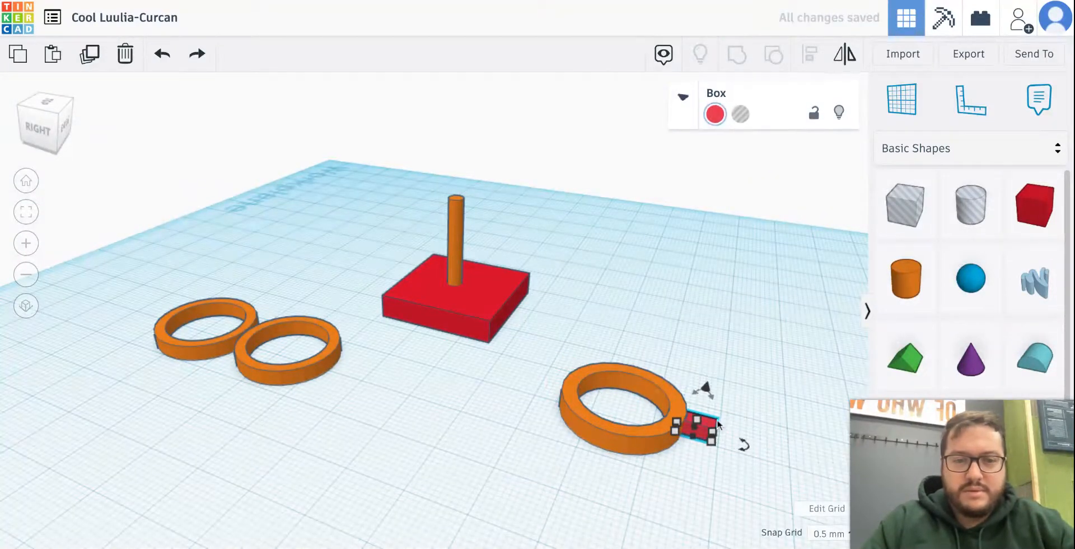
# - Place a copy of the slim red bar on the opposite outer edge of the separate orange ring
pyautogui.moveTo(717, 429)
pyautogui.moveTo(697, 421); pyautogui.dragTo(556, 388)
pyautogui.click(581, 471)
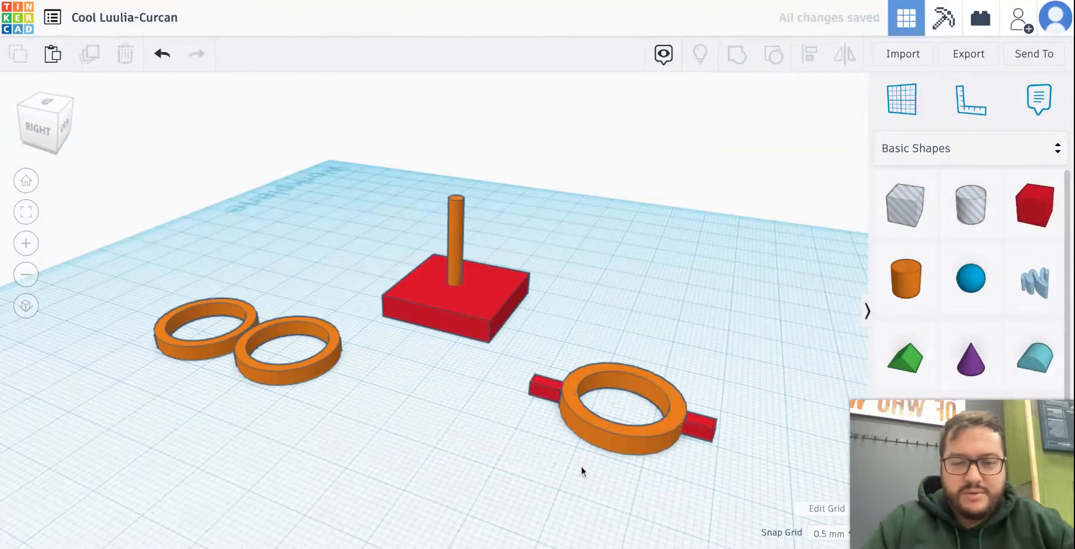
pyautogui.moveTo(581, 470)
pyautogui.mouseDown(button='right')
pyautogui.moveTo(718, 480)
pyautogui.moveTo(581, 472)
pyautogui.mouseUp(button='right')
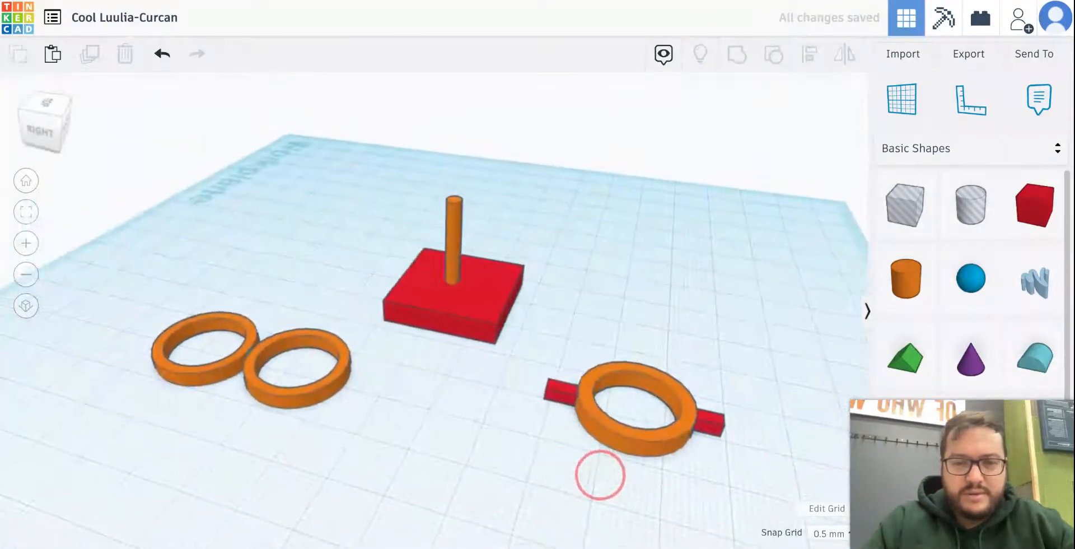
pyautogui.click(719, 424)
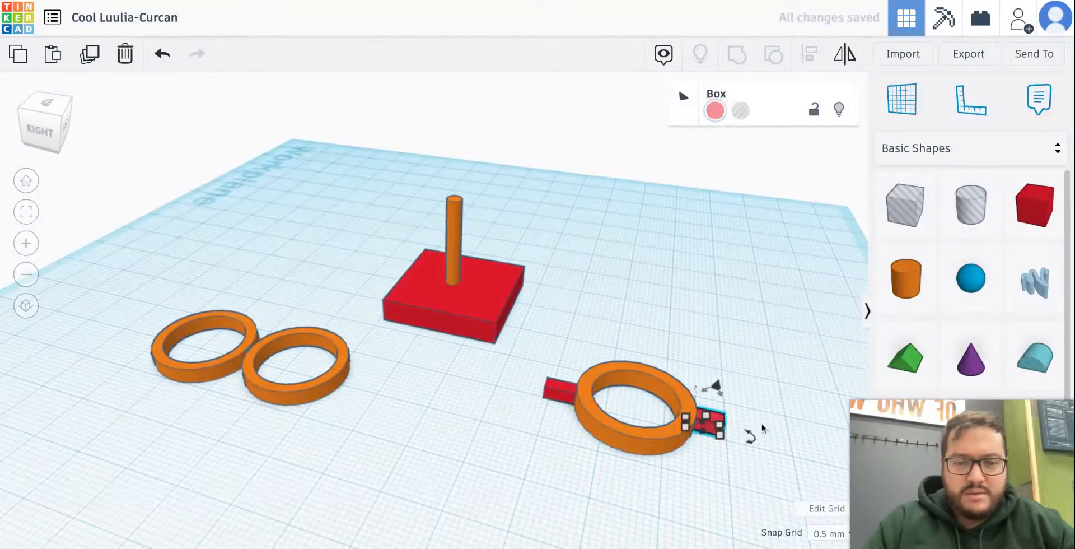
pyautogui.click(729, 488)
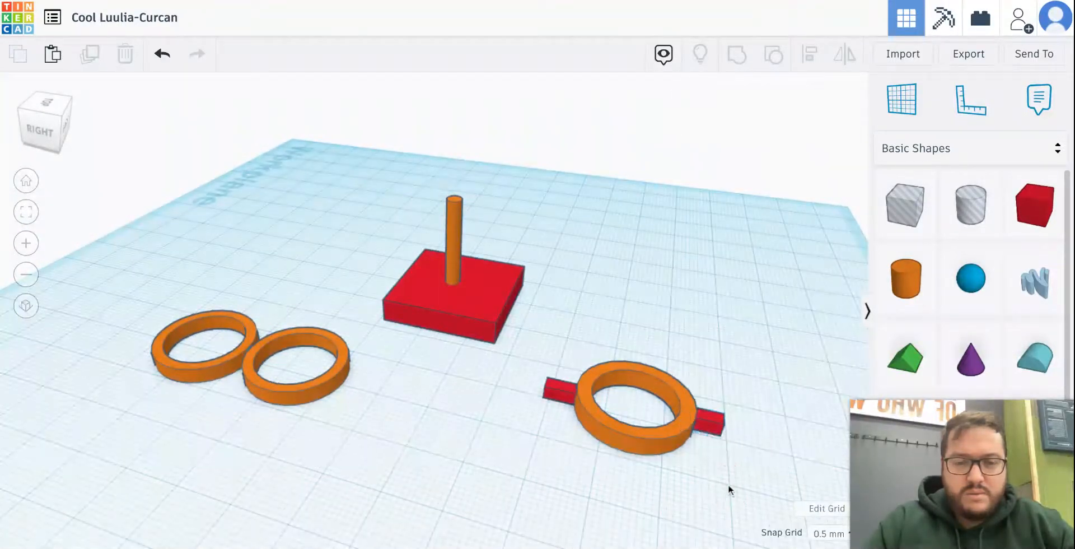
# - Duplicate the second red bar and move the copy about 24.5 mm and 15 mm away, behind the separate ring
pyautogui.click(555, 395)
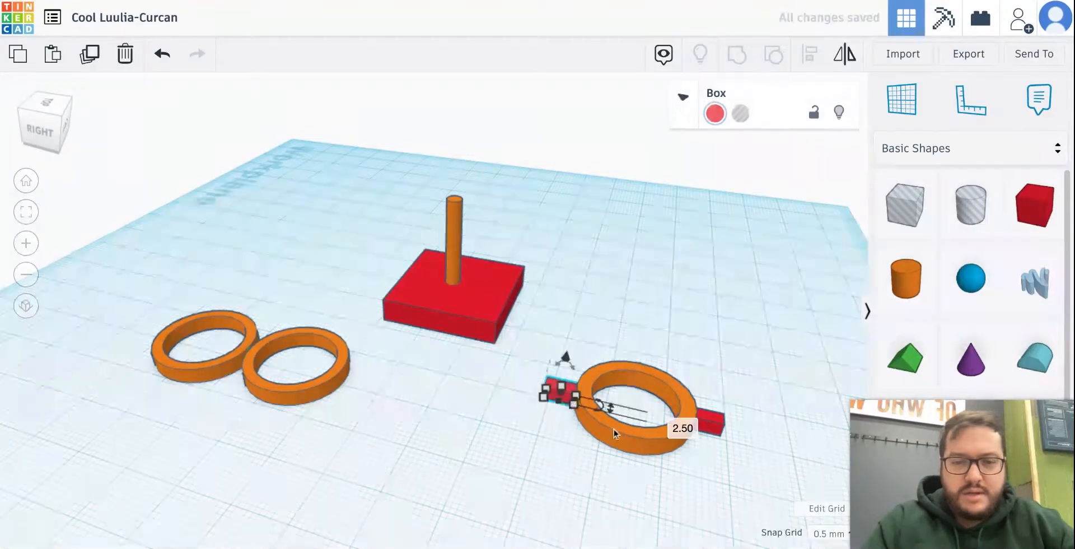
pyautogui.hotkey('ctrl', 'd')
pyautogui.moveTo(571, 392); pyautogui.dragTo(661, 311)
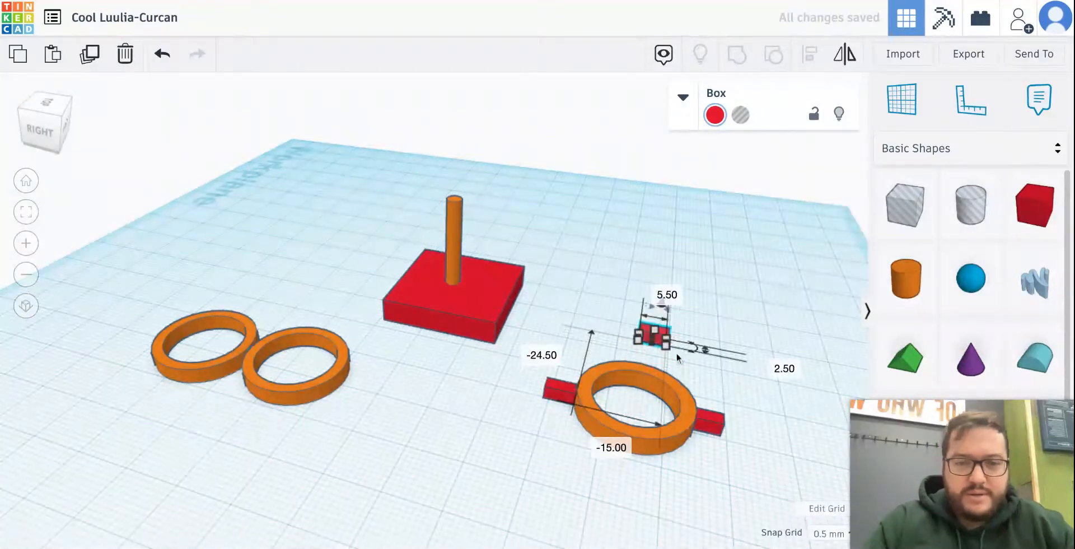
# - Turn the third red bar to point outward and attach it to the separate ring's back edge, midway between the other two bars
pyautogui.scroll(3, 757, 316)
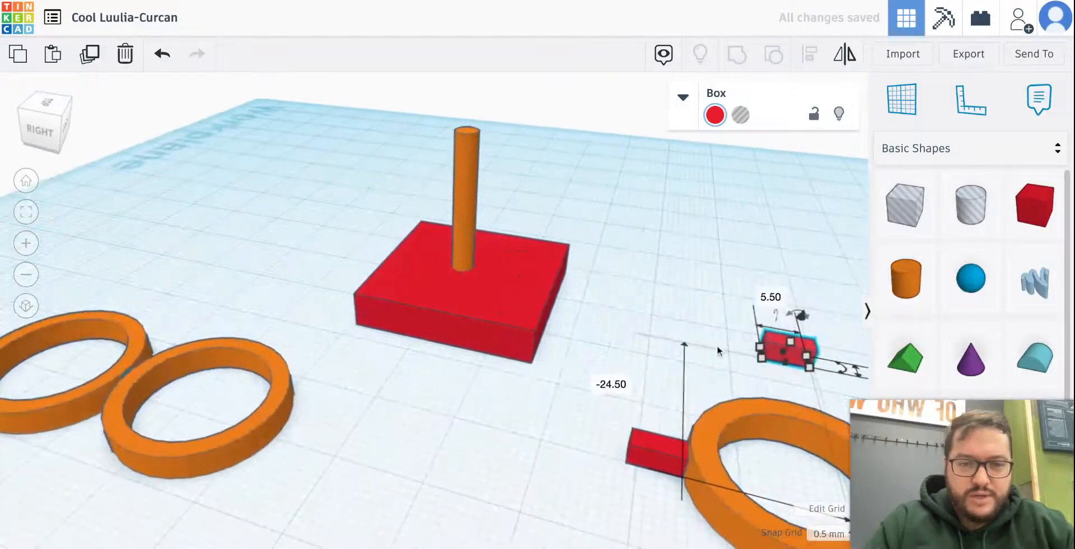
pyautogui.moveTo(843, 372)
pyautogui.moveTo(843, 372); pyautogui.dragTo(805, 403)
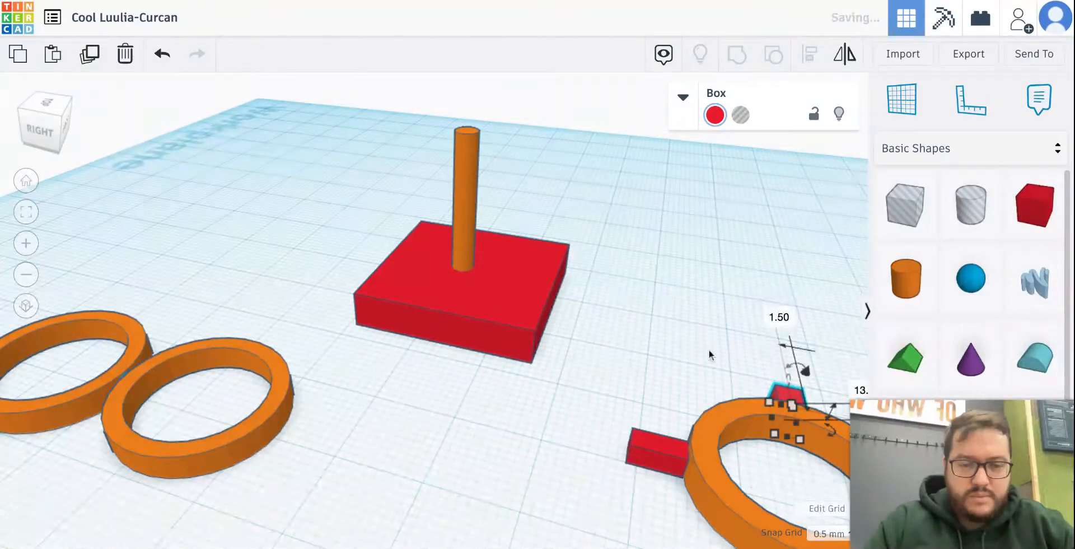
pyautogui.moveTo(709, 354)
pyautogui.mouseDown(button='right')
pyautogui.moveTo(919, 421)
pyautogui.moveTo(912, 405)
pyautogui.moveTo(991, 365)
pyautogui.moveTo(706, 370)
pyautogui.mouseUp(button='right')
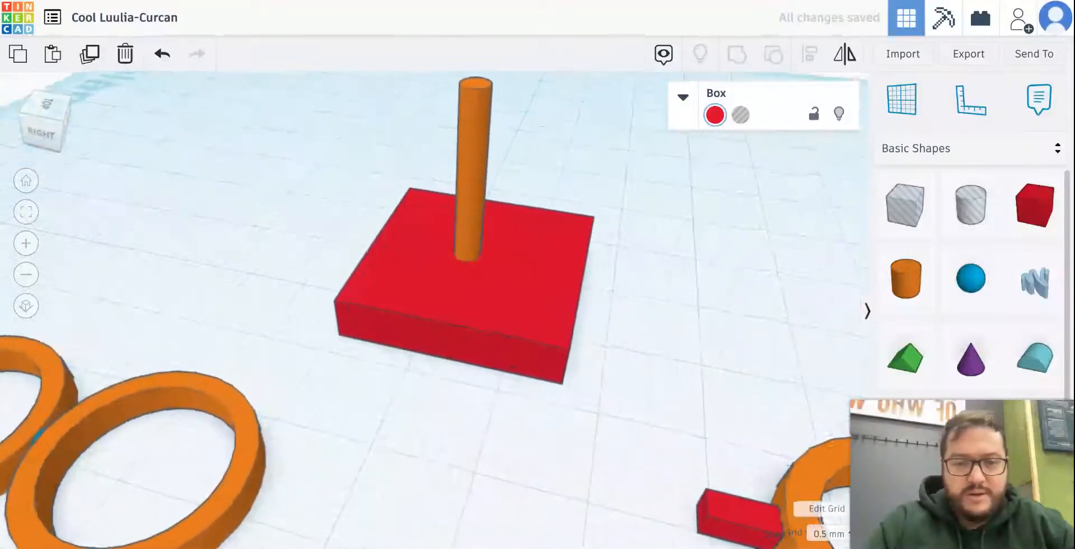
pyautogui.scroll(-5, 699, 412)
pyautogui.click(637, 450)
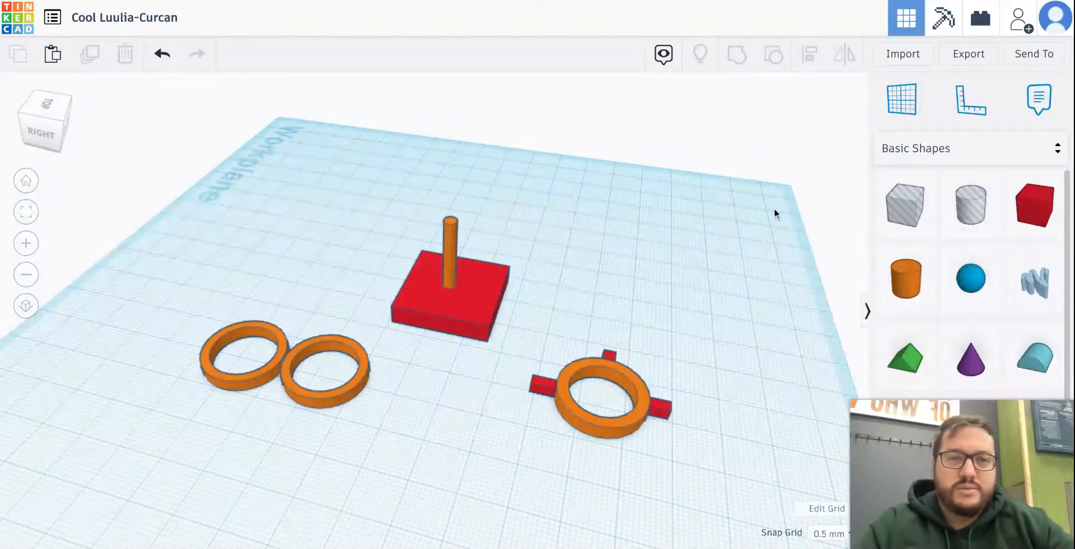
# - Review the export download formats for the whole design and close them without downloading
pyautogui.click(971, 56)
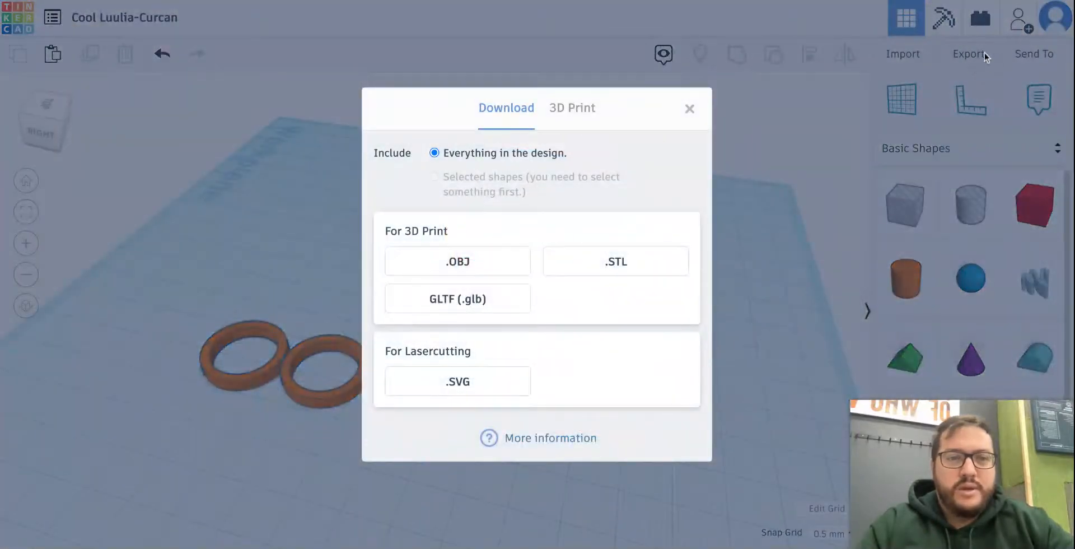
pyautogui.click(690, 109)
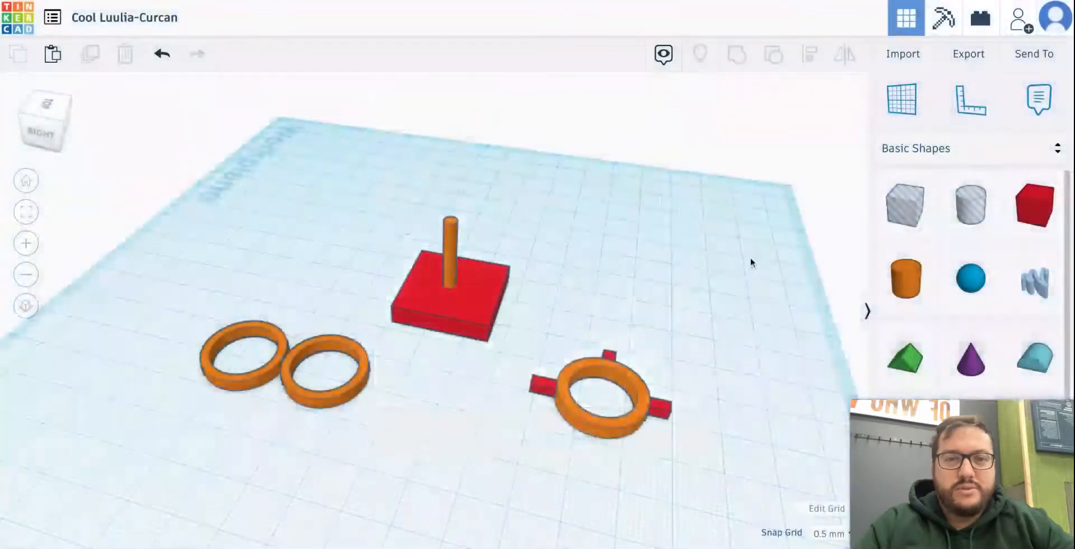